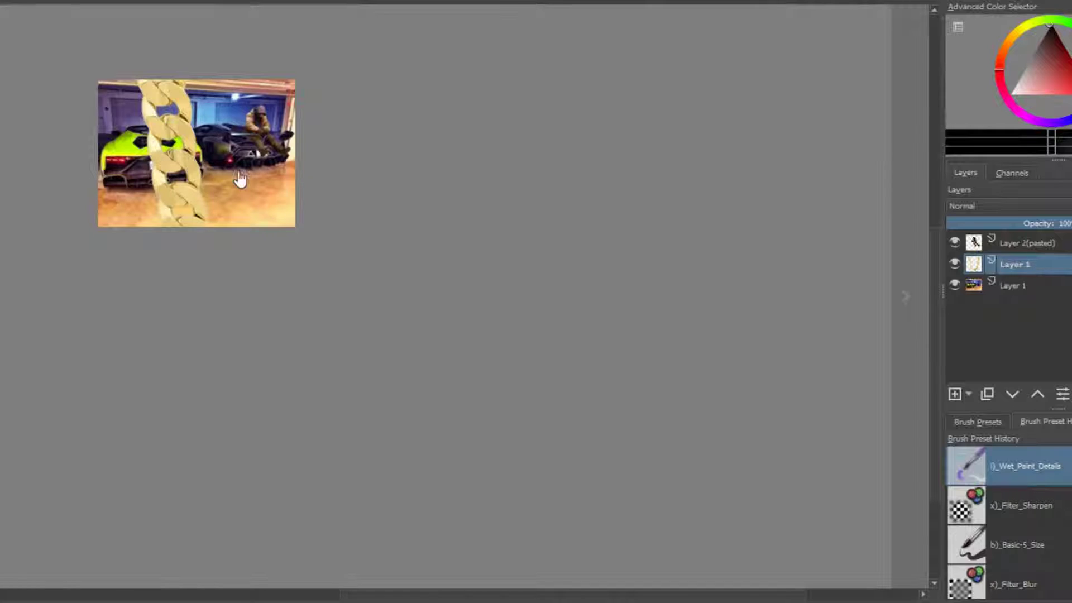
# Scale the oversized gold chain down with Transform so that the whole necklace fits above the green car
pyautogui.hotkey('ctrl', 't')
pyautogui.moveTo(402, 280); pyautogui.dragTo(226, 158)
pyautogui.scroll(4, 225, 157)
pyautogui.moveTo(363, 285); pyautogui.dragTo(185, 145)
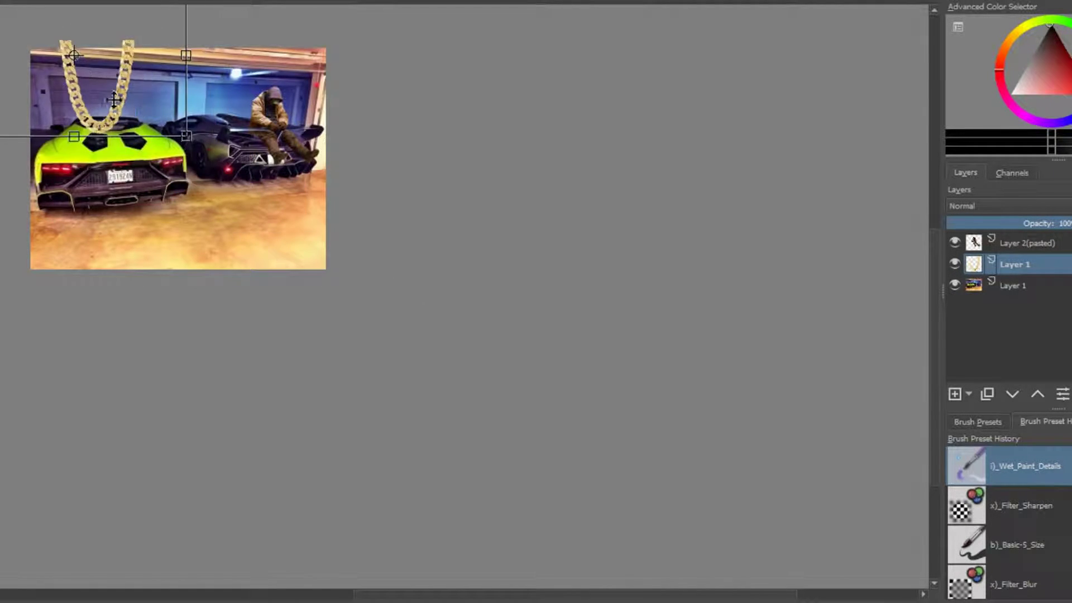
# Shrink the gold chain further and move it onto the chest of the man sitting on the car
pyautogui.scroll(3, 184, 146)
pyautogui.scroll(-4, 508, 287)
pyautogui.scroll(5, 223, 168)
pyautogui.moveTo(522, 222); pyautogui.dragTo(407, 132)
pyautogui.moveTo(363, 90); pyautogui.dragTo(558, 184)
pyautogui.scroll(3, 559, 184)
pyautogui.moveTo(451, 191); pyautogui.dragTo(493, 131)
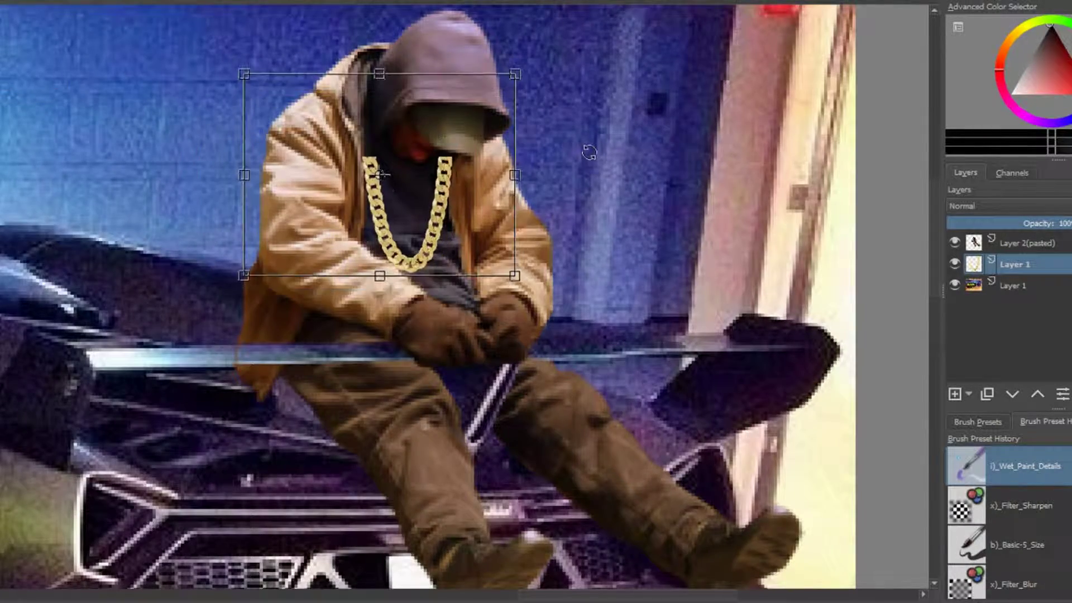
# Slightly rotate, narrow and reposition the chain so that it hangs from the seated man's neckline
pyautogui.moveTo(522, 262); pyautogui.dragTo(447, 220)
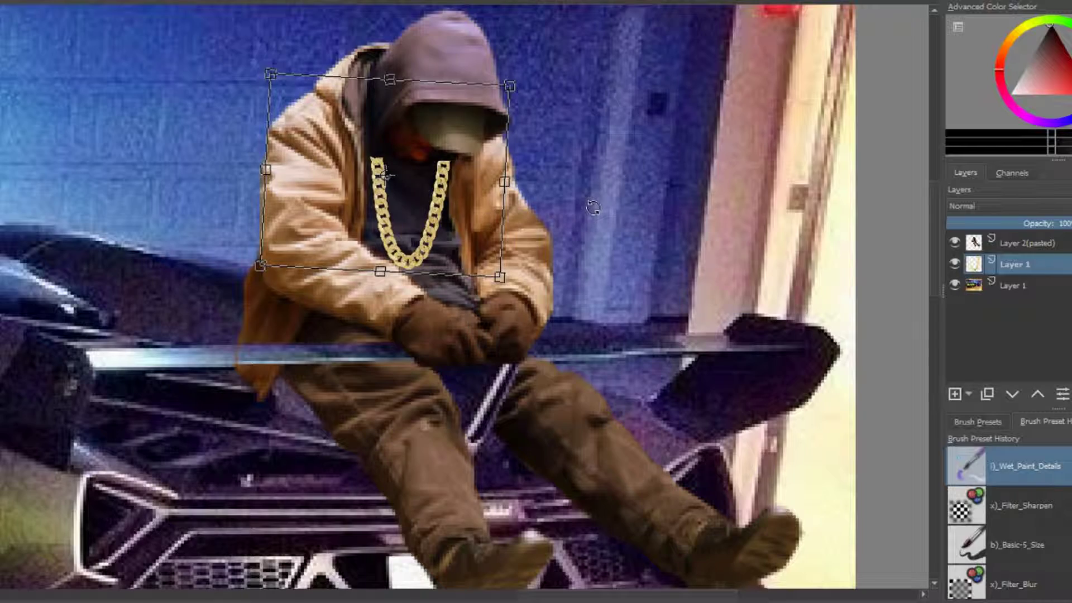
pyautogui.scroll(3, 383, 148)
pyautogui.moveTo(756, 272); pyautogui.dragTo(745, 238)
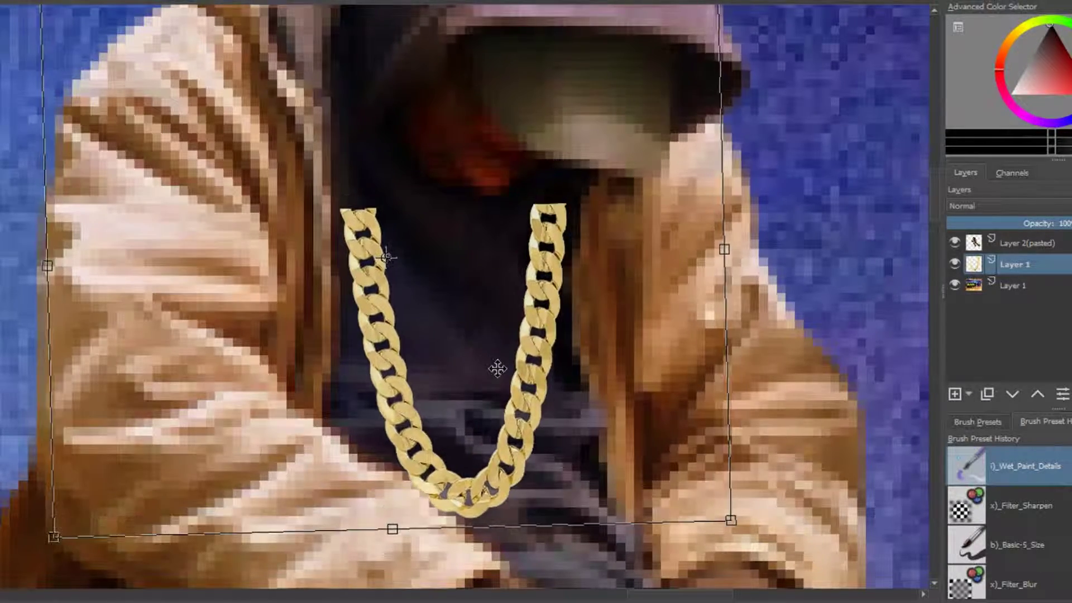
pyautogui.moveTo(418, 343); pyautogui.dragTo(438, 364)
pyautogui.moveTo(404, 535); pyautogui.dragTo(469, 535)
pyautogui.moveTo(91, 280); pyautogui.dragTo(107, 279)
pyautogui.scroll(-6, 479, 357)
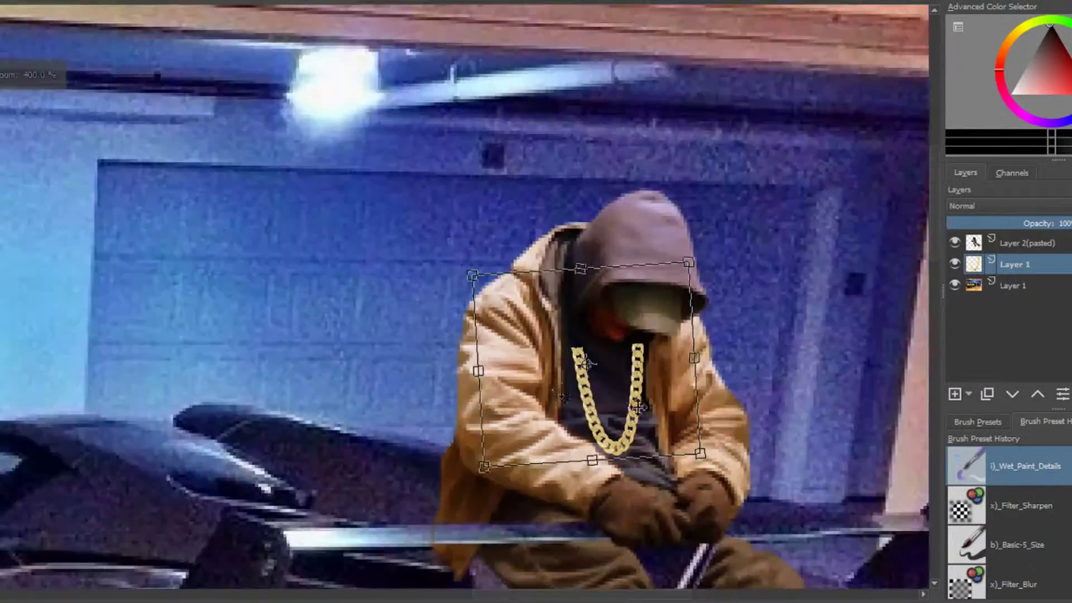
# Move the chain layer above the pasted man layer and shift the chain up and slightly right, closer to his neck
pyautogui.scroll(4, 416, 391)
pyautogui.moveTo(1021, 243); pyautogui.dragTo(1021, 262)
pyautogui.scroll(5, 532, 405)
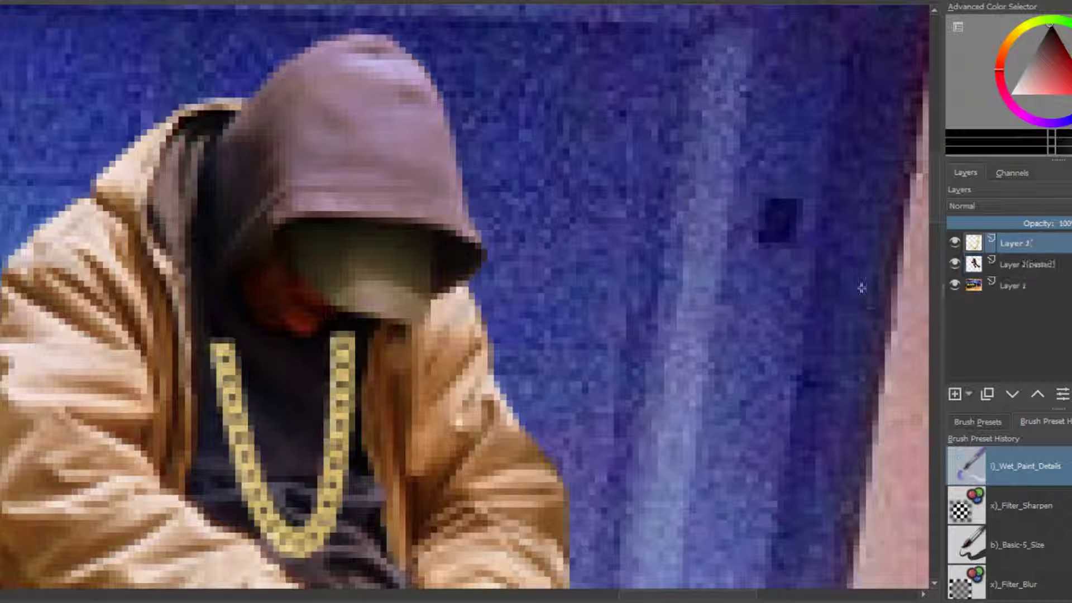
pyautogui.press('Up')
pyautogui.press('Up')
pyautogui.press('Up')
pyautogui.press('Right')
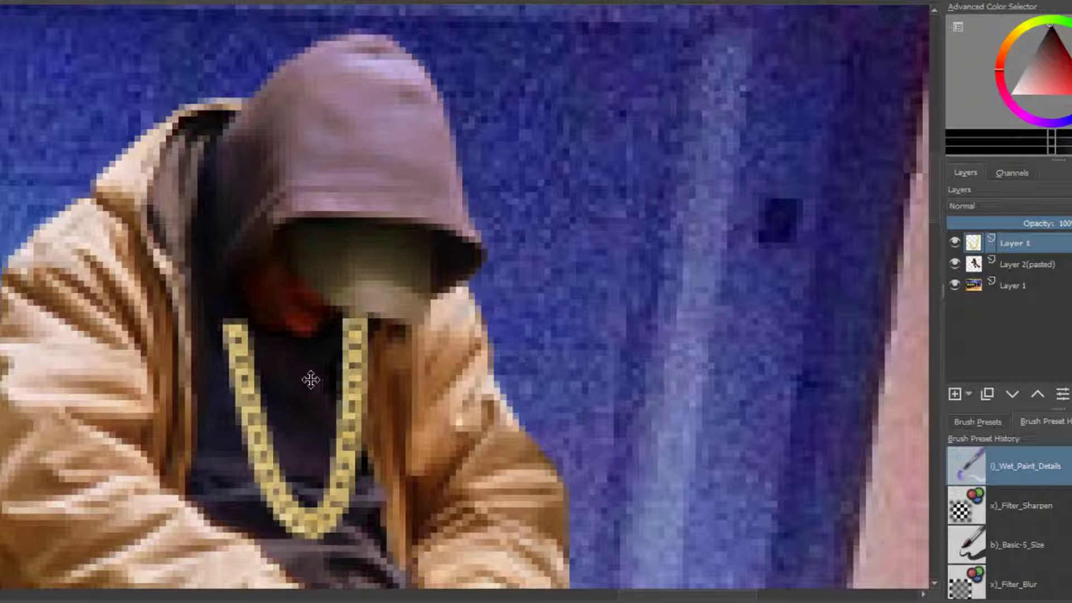
# Adjust the chain's rotation with Transform and switch to the Filter_Blur brush at its upper ends
pyautogui.hotkey('ctrl', 't')
pyautogui.scroll(-4, 868, 311)
pyautogui.moveTo(868, 311); pyautogui.dragTo(893, 357)
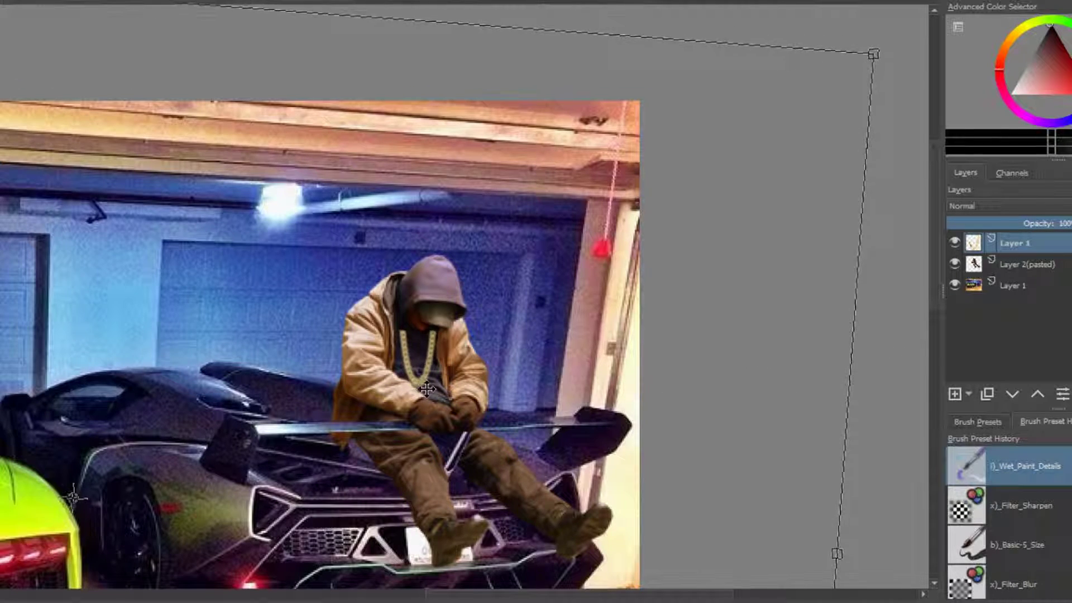
pyautogui.scroll(4, 380, 339)
pyautogui.scroll(5, 381, 339)
pyautogui.press('/')
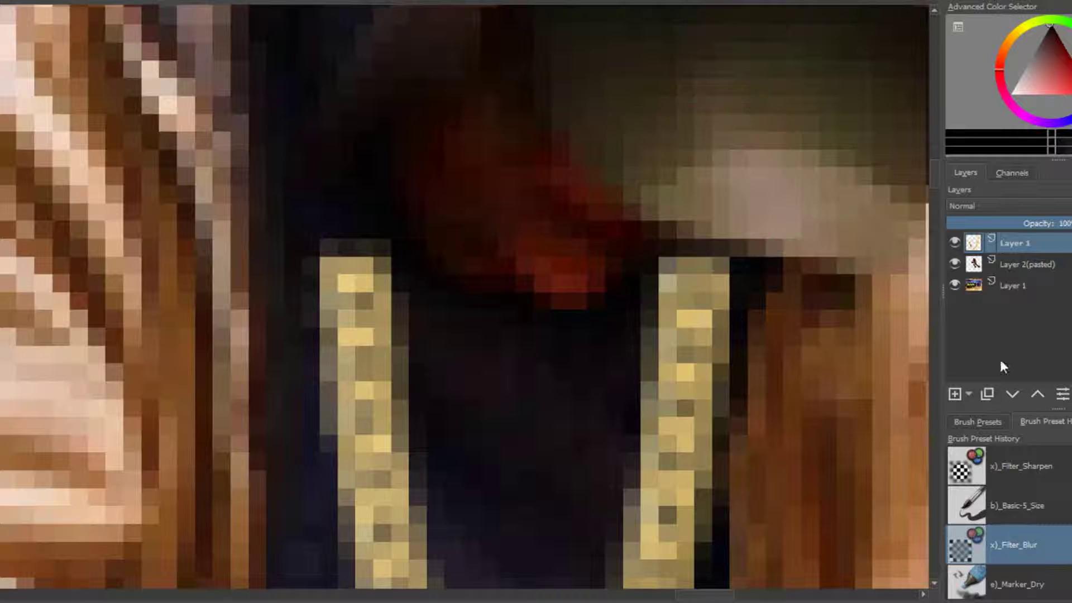
pyautogui.click(1038, 265)
pyautogui.press('pageup')
pyautogui.click(1028, 264)
pyautogui.scroll(-5, 407, 299)
pyautogui.scroll(-3, 586, 323)
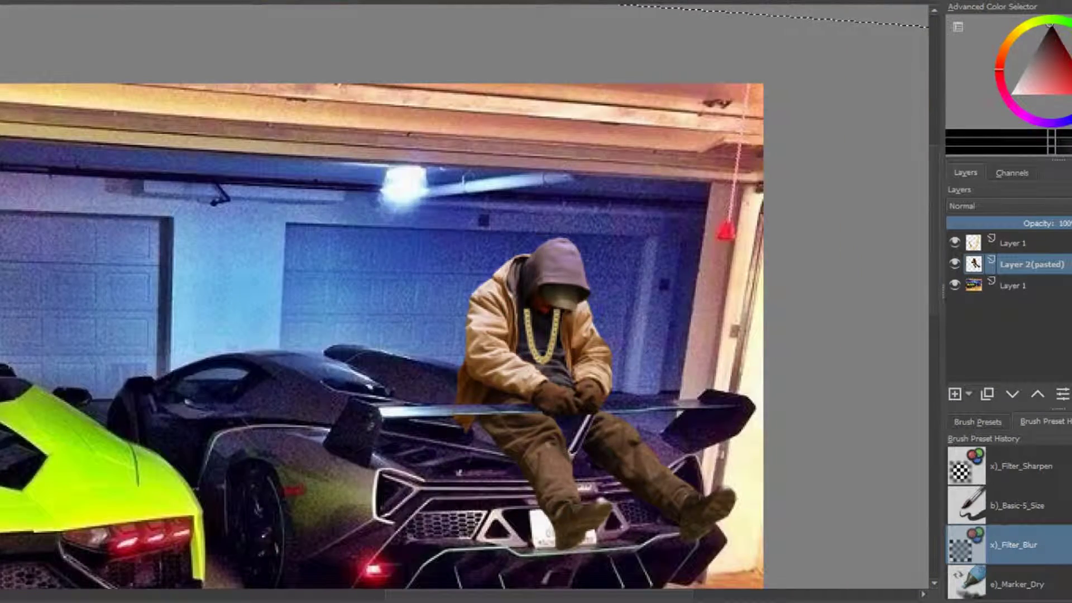
# Warp the chain layer by reshaping its control-point grid around the man's neck and apply the transform
pyautogui.click(1012, 244)
pyautogui.hotkey('ctrl', 't')
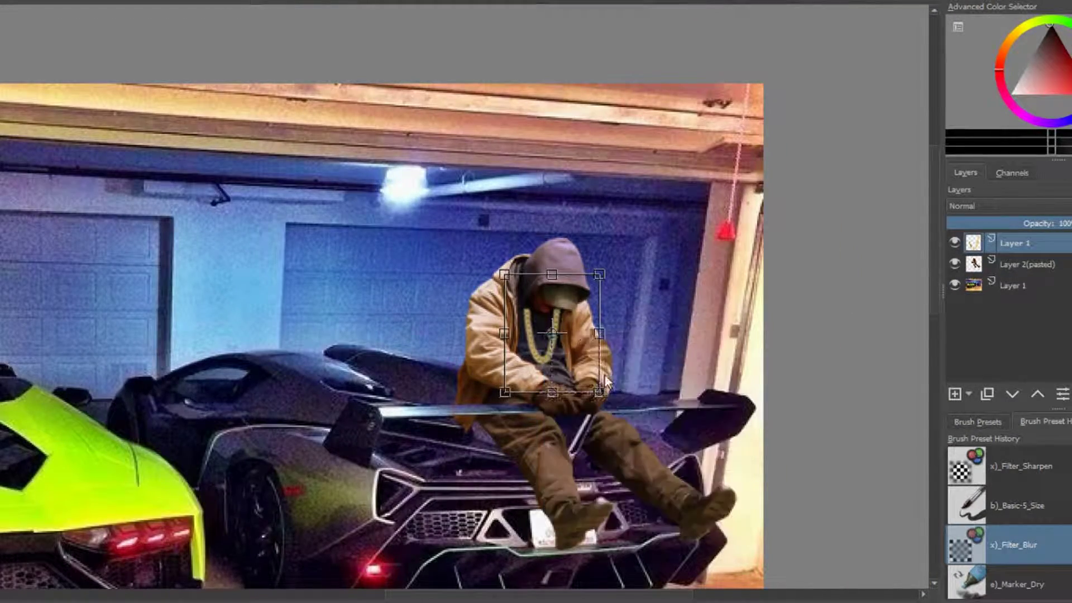
pyautogui.scroll(4, 572, 325)
pyautogui.moveTo(380, 183); pyautogui.dragTo(388, 105)
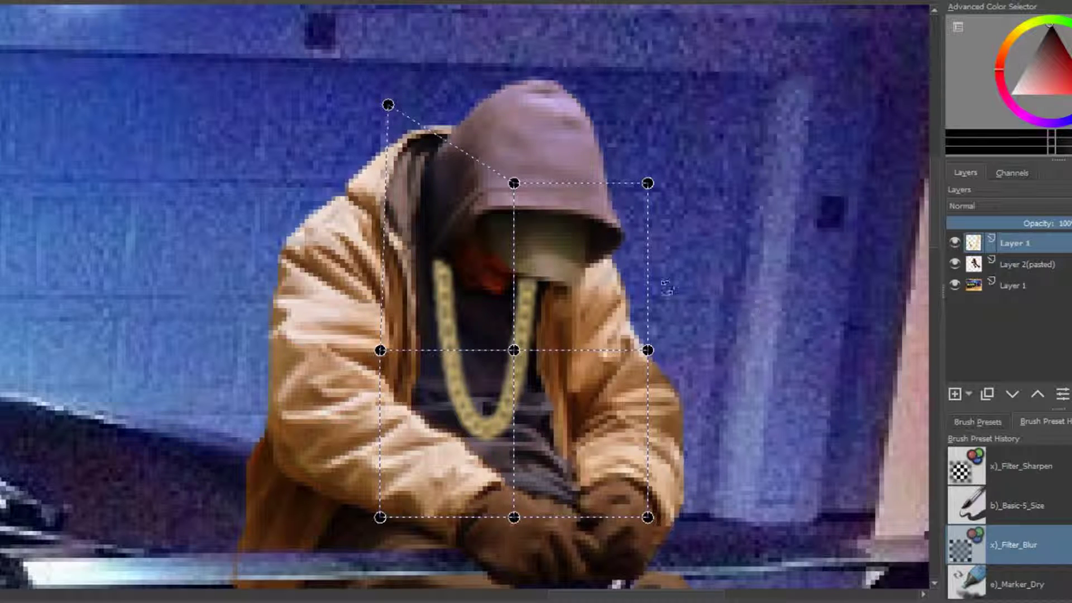
pyautogui.moveTo(682, 276); pyautogui.dragTo(697, 293)
pyautogui.press('Return')
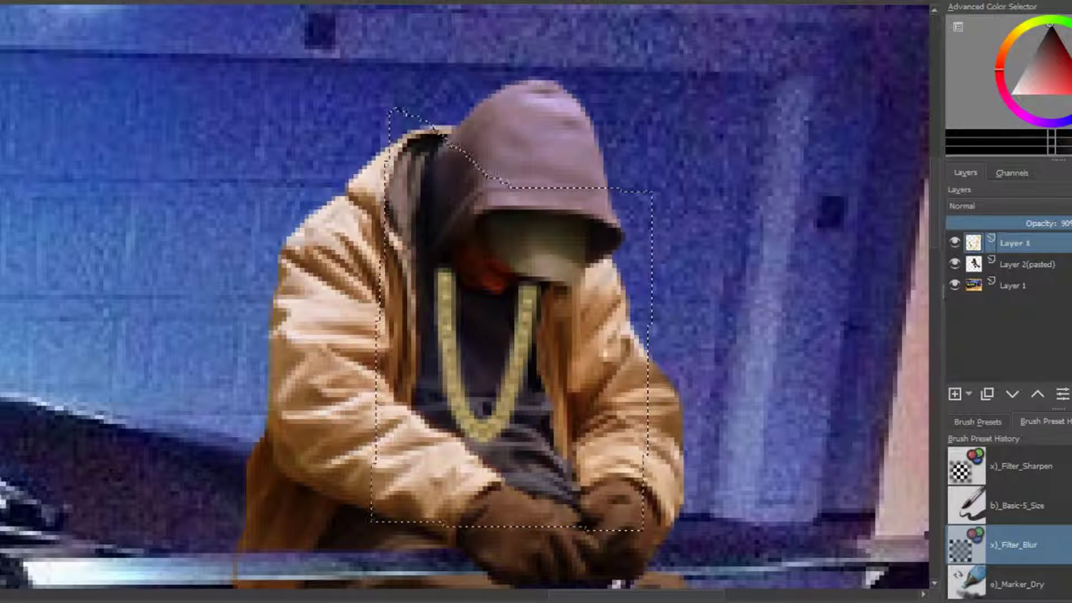
# Paste the first AirPod cutout into the garage image as a new layer and scale it down over the black car
pyautogui.scroll(-5, 482, 215)
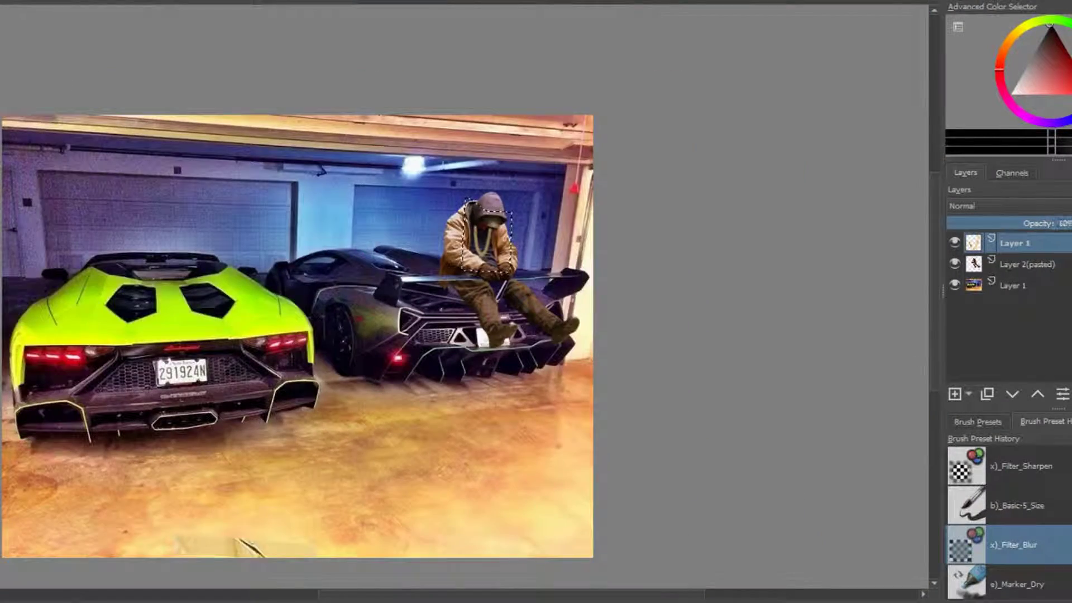
pyautogui.scroll(-3, 52, 203)
pyautogui.scroll(4, 53, 203)
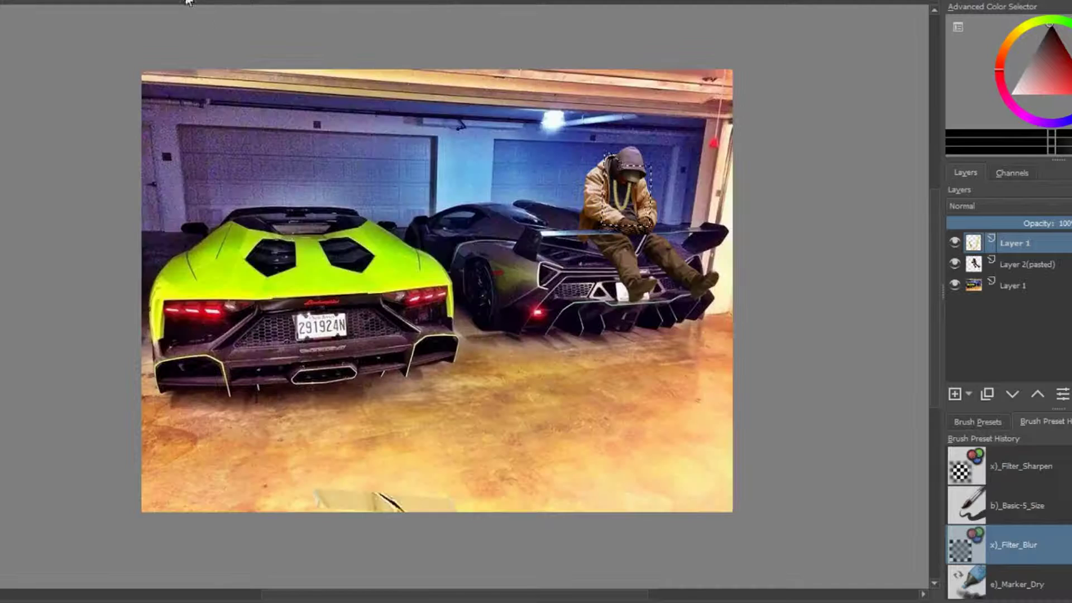
pyautogui.hotkey('ctrl', 'v')
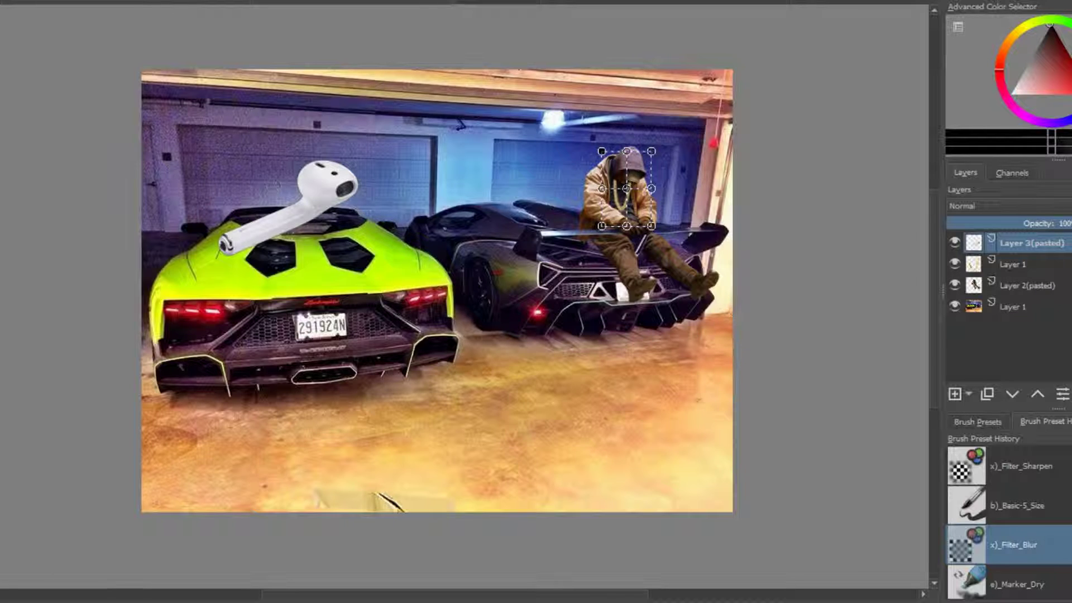
pyautogui.hotkey('ctrl', 't')
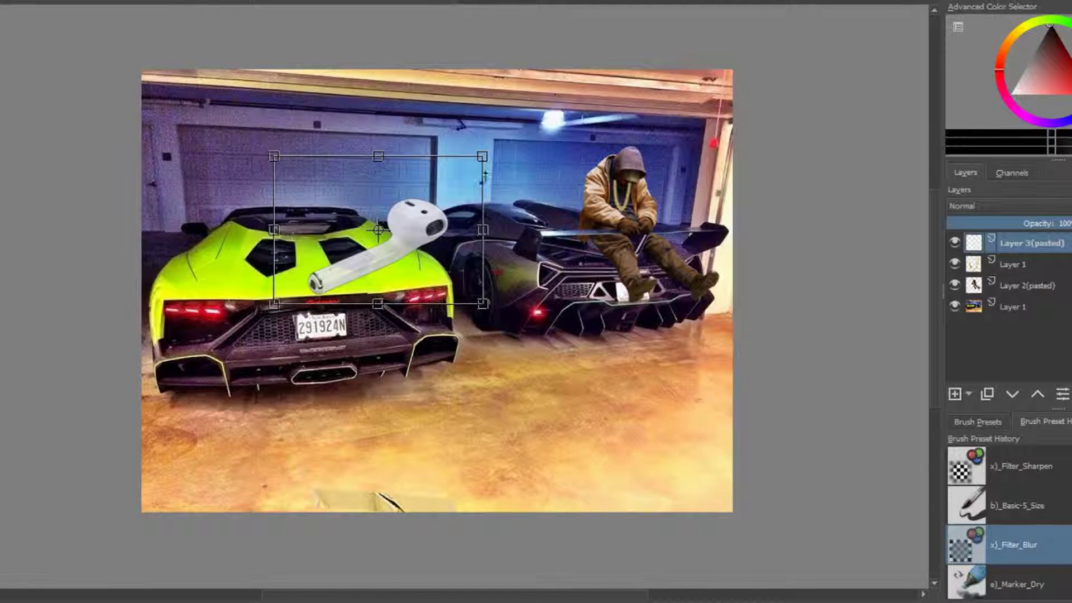
pyautogui.moveTo(288, 206); pyautogui.dragTo(322, 272)
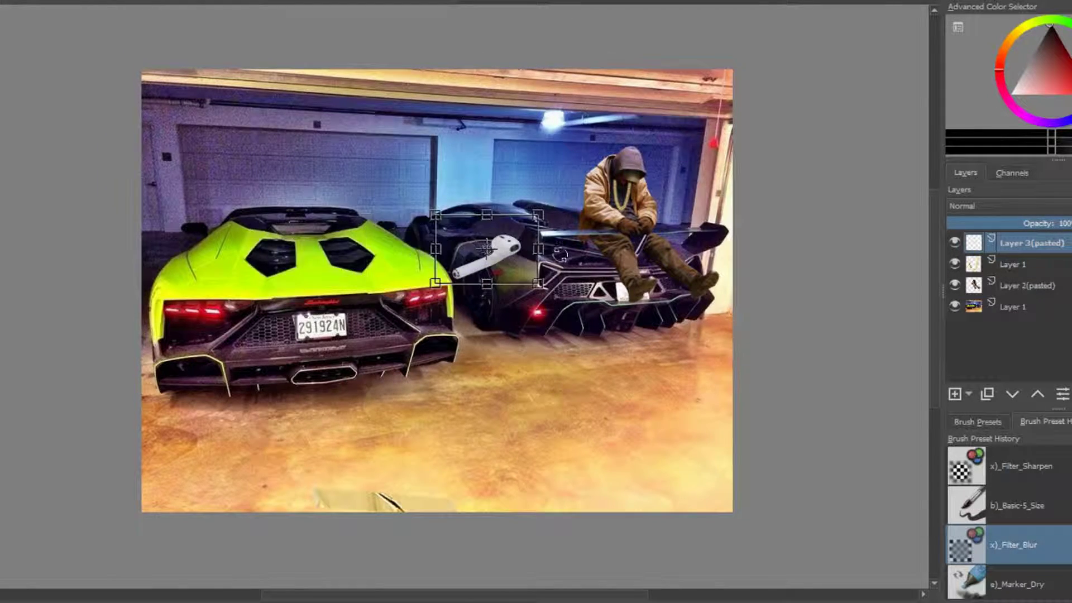
# Shrink the AirPod to a tiny size and place it on the black car's rear wing beside the man's leg
pyautogui.press('+')
pyautogui.press('+')
pyautogui.press('+')
pyautogui.moveTo(646, 264); pyautogui.dragTo(462, 134)
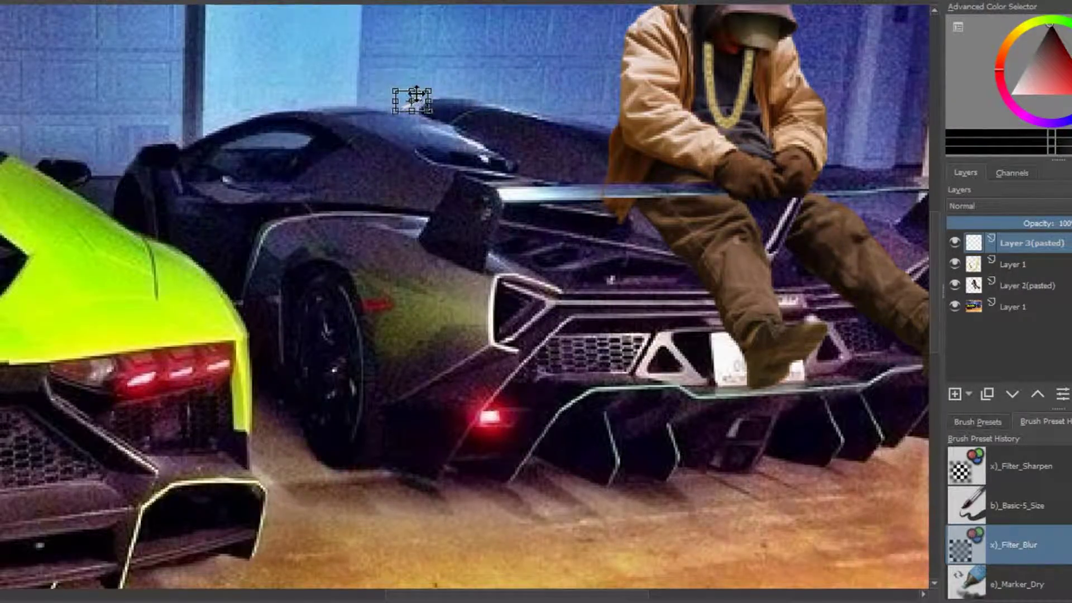
pyautogui.scroll(5, 416, 95)
pyautogui.scroll(-6, 798, 368)
pyautogui.scroll(5, 681, 208)
pyautogui.moveTo(693, 167); pyautogui.dragTo(820, 167)
pyautogui.scroll(-5, 815, 168)
pyautogui.scroll(6, 692, 168)
pyautogui.moveTo(364, 184); pyautogui.dragTo(680, 195)
pyautogui.moveTo(766, 160); pyautogui.dragTo(761, 158)
pyautogui.scroll(-6, 761, 159)
pyautogui.scroll(-4, 684, 202)
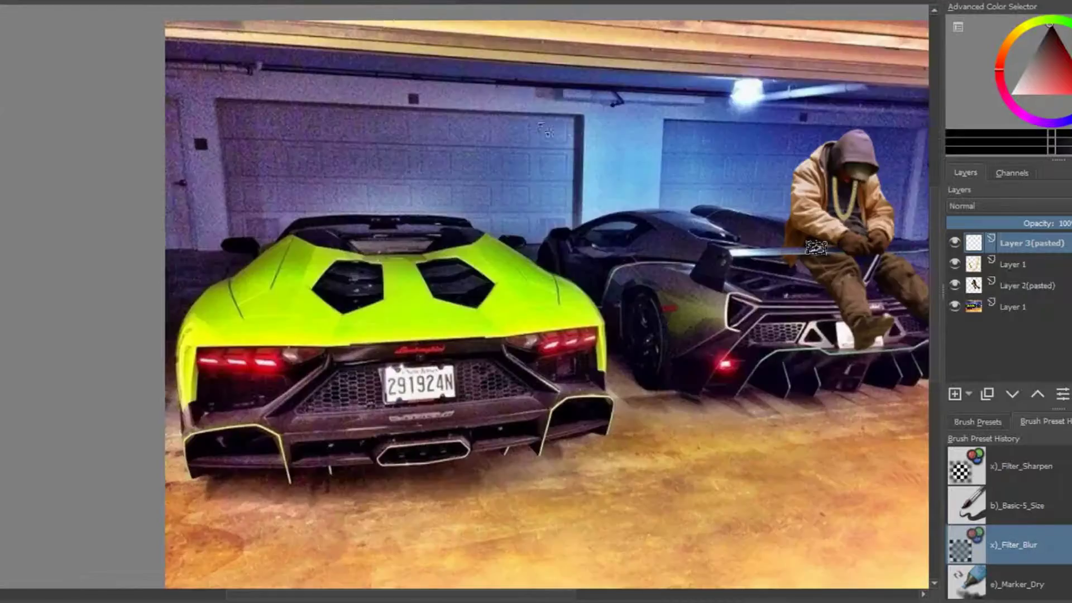
pyautogui.scroll(2, 322, 180)
pyautogui.scroll(-2, 891, 265)
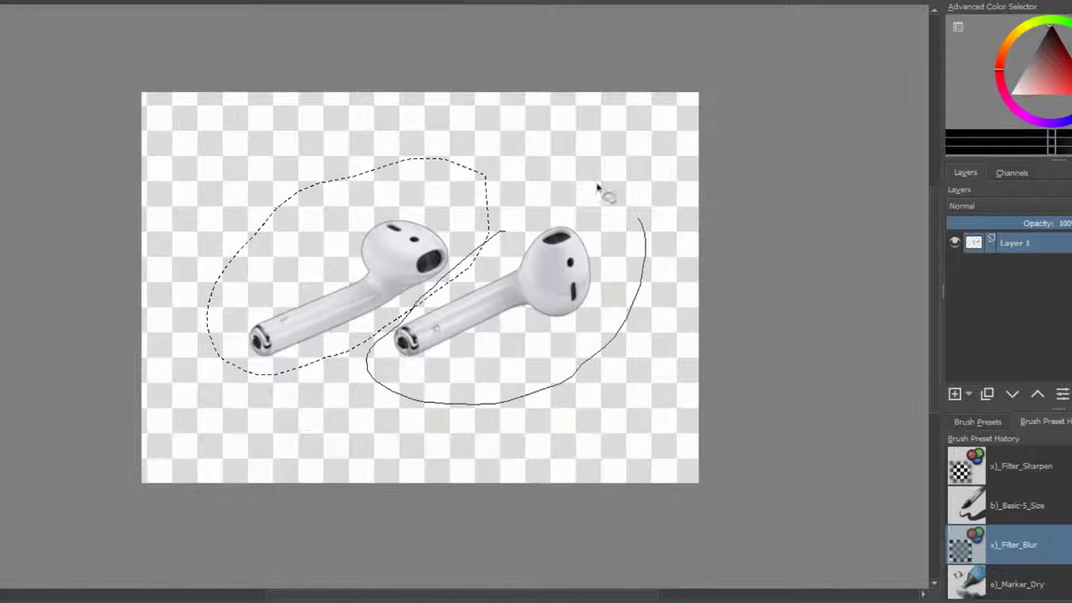
# Paste the second AirPod cutout as a new layer and move it over the black car near the seated man
pyautogui.hotkey('ctrl', 't')
pyautogui.press('Escape')
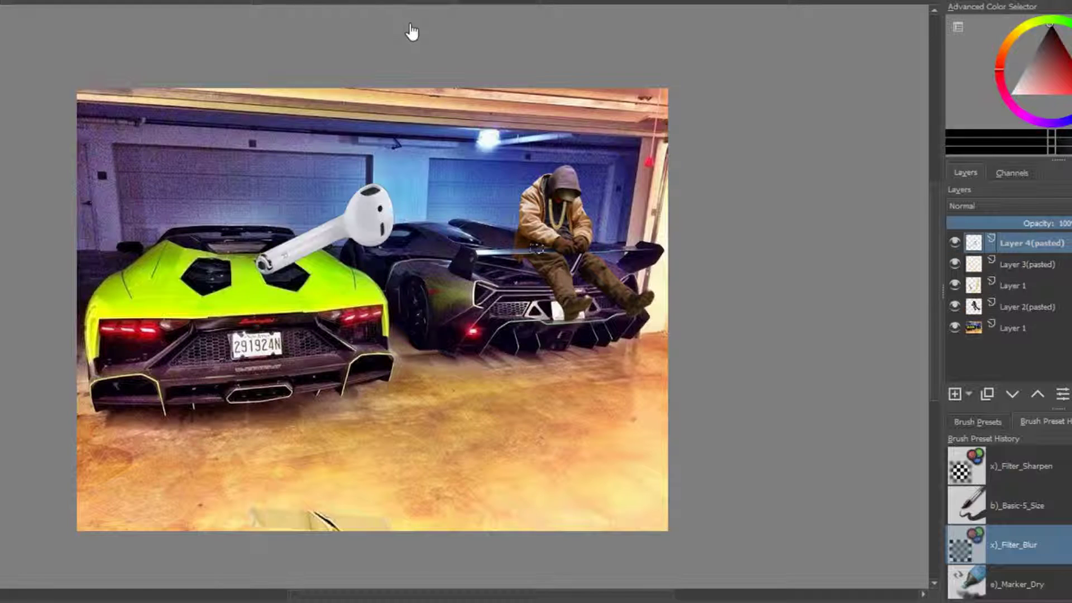
pyautogui.hotkey('ctrl', 't')
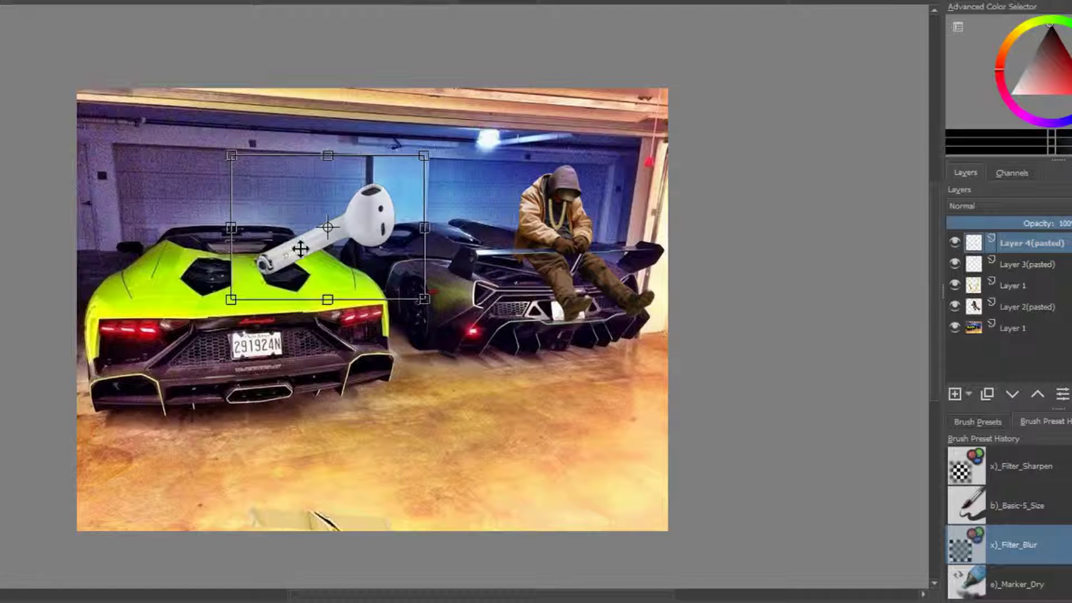
pyautogui.moveTo(326, 223); pyautogui.dragTo(608, 265)
# Reorder the two pasted AirPod layers in the stack and toggle layer visibility to isolate the first one
pyautogui.moveTo(1030, 264); pyautogui.dragTo(1031, 323)
pyautogui.scroll(6, 896, 329)
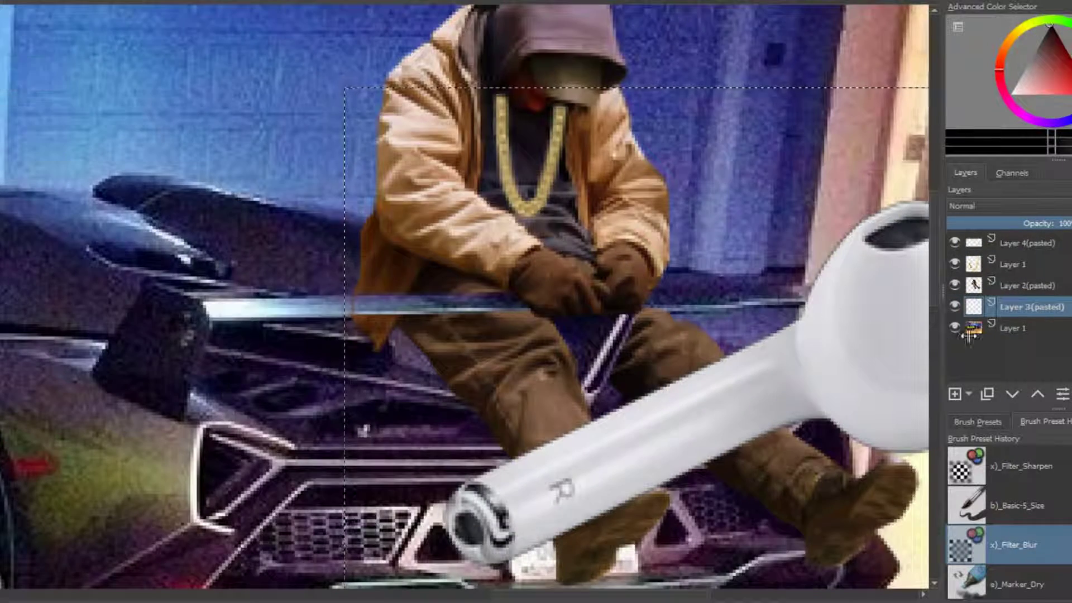
pyautogui.moveTo(1049, 281); pyautogui.dragTo(1031, 301)
pyautogui.moveTo(955, 285); pyautogui.dragTo(955, 329)
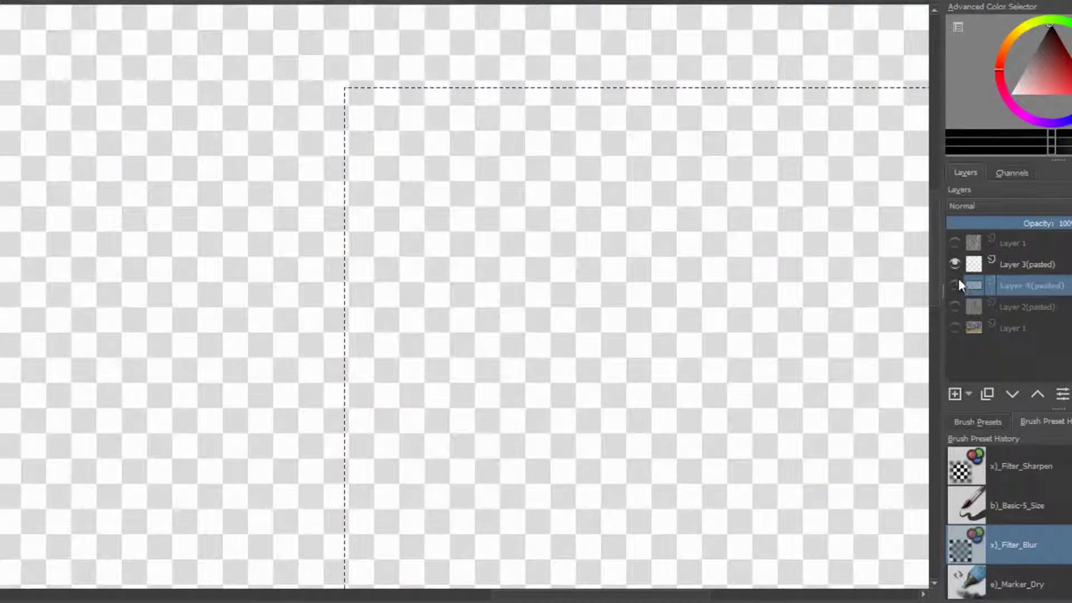
pyautogui.press('pageup')
pyautogui.moveTo(955, 285); pyautogui.dragTo(946, 249)
# Remove both separately pasted AirPod layers from the garage image
pyautogui.moveTo(460, 225); pyautogui.dragTo(322, 242)
pyautogui.rightClick(1027, 264)
pyautogui.click(945, 275)
pyautogui.rightClick(1027, 264)
pyautogui.click(960, 54)
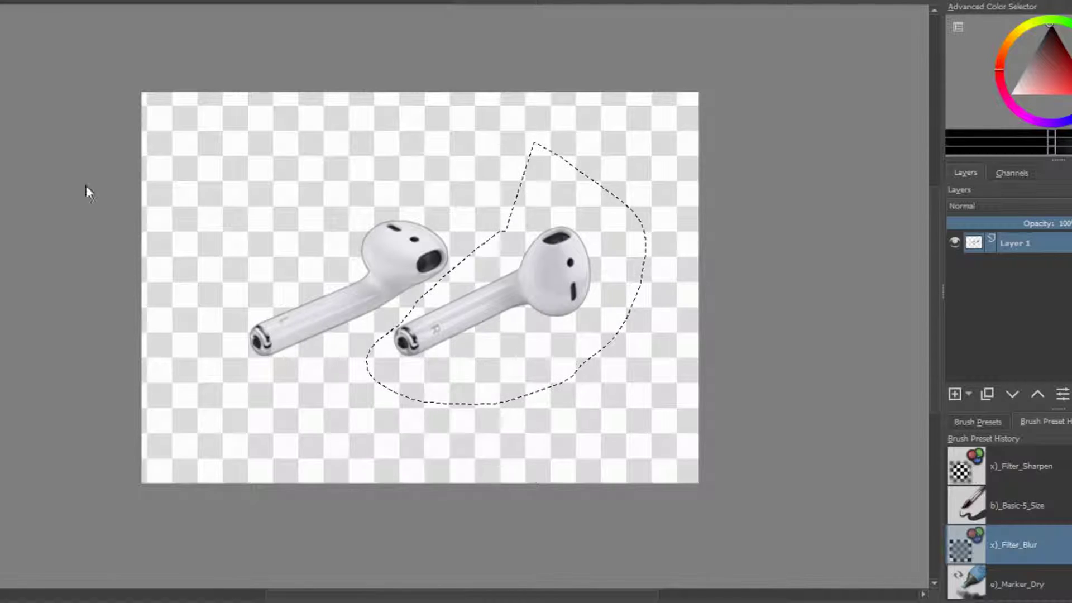
# Select both AirPods together in their source image and paste them into the garage image as a single layer
pyautogui.moveTo(215, 124); pyautogui.dragTo(630, 400)
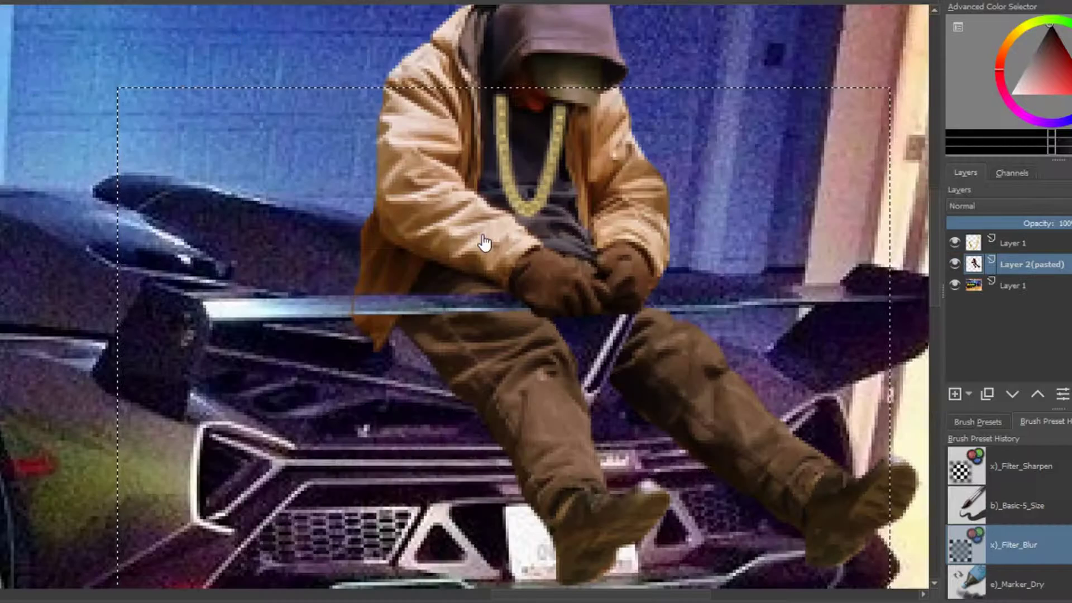
pyautogui.hotkey('ctrl', 'v')
pyautogui.press('-')
pyautogui.press('-')
pyautogui.press('-')
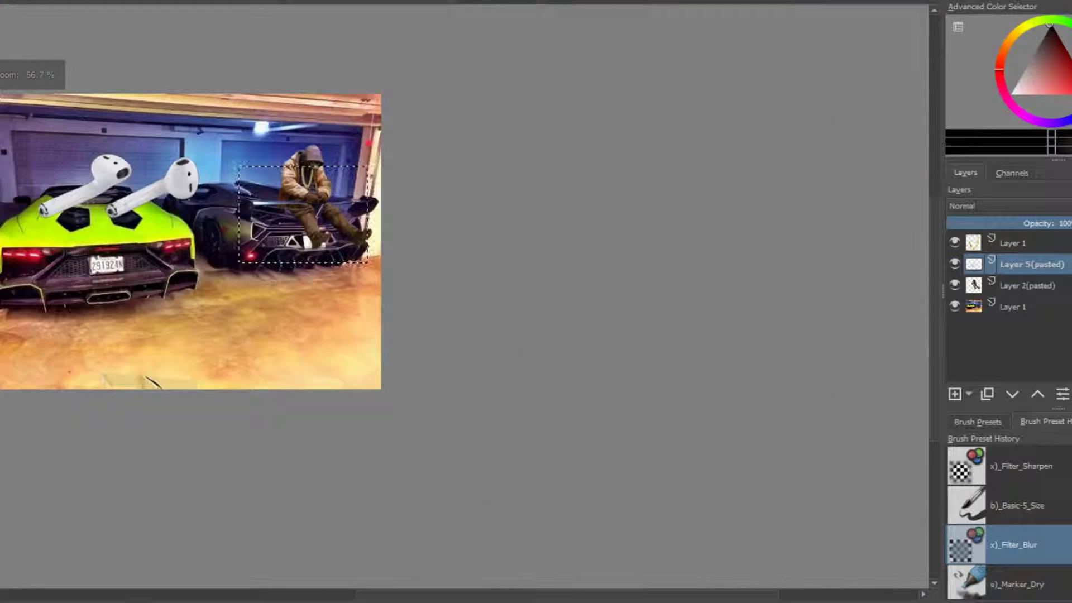
# Scale the AirPods pair down and move it onto the black car's rear wing beside the man
pyautogui.hotkey('ctrl', 't')
pyautogui.moveTo(123, 184); pyautogui.dragTo(274, 232)
pyautogui.press('+')
pyautogui.press('+')
pyautogui.press('+')
pyautogui.moveTo(357, 184); pyautogui.dragTo(184, 121)
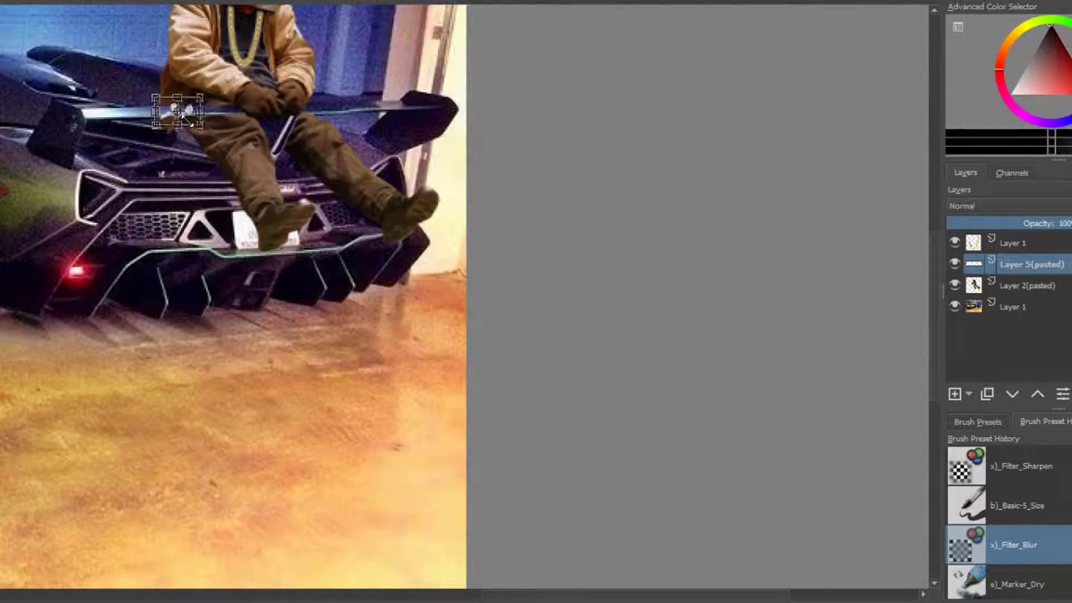
# Position the AirPods on the rear wing next to the man's thigh and rotate them clockwise to lie flatter
pyautogui.scroll(5, 167, 117)
pyautogui.moveTo(568, 267); pyautogui.dragTo(898, 266)
pyautogui.scroll(-3, 896, 193)
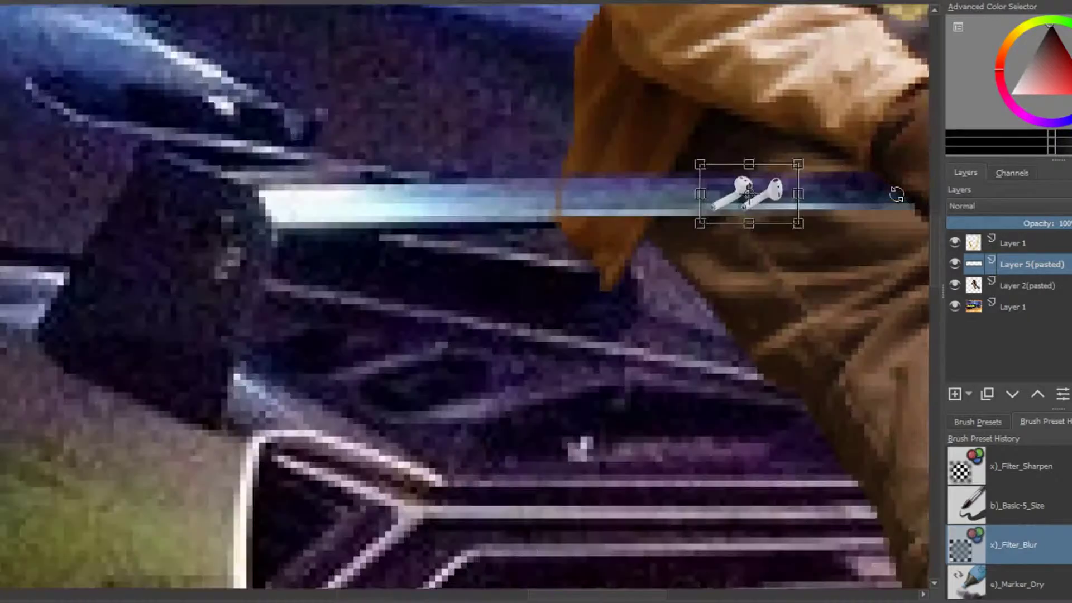
pyautogui.moveTo(773, 199); pyautogui.dragTo(834, 189)
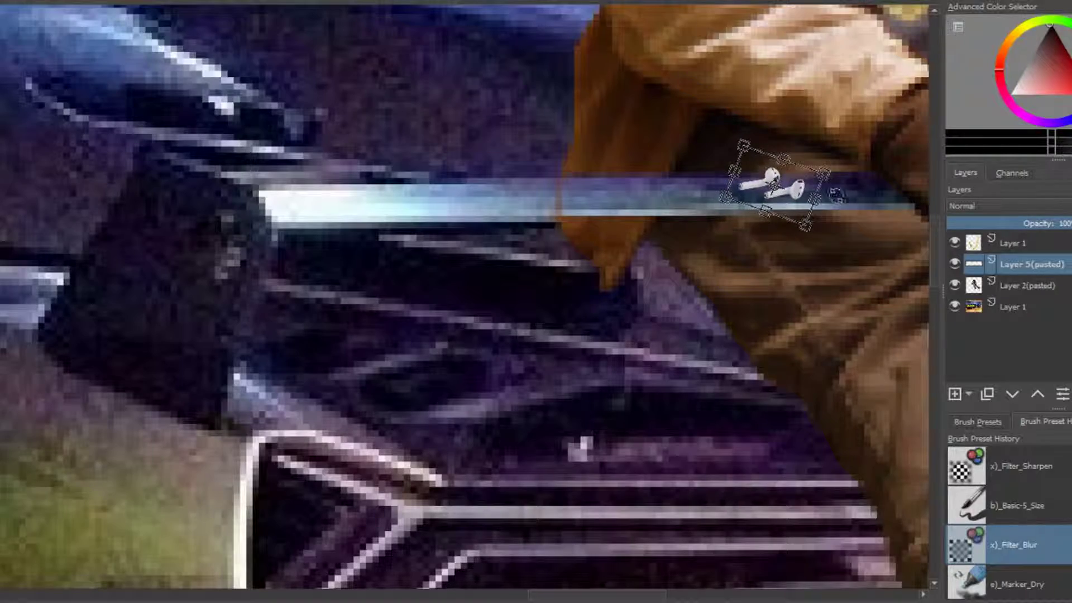
pyautogui.scroll(-6, 804, 226)
pyautogui.scroll(3, 867, 309)
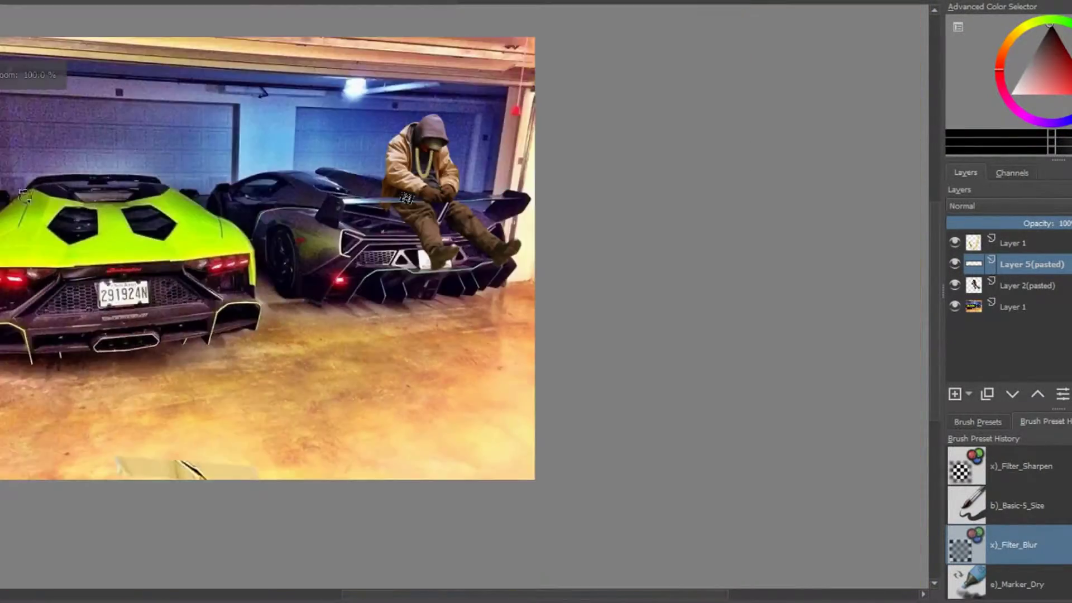
pyautogui.scroll(-5, 867, 309)
pyautogui.scroll(4, 867, 309)
# Finish placing the AirPods and switch to the gold smartwatch image
pyautogui.hotkey('ctrl', 'w')
pyautogui.press('Escape')
pyautogui.scroll(-3, 85, 84)
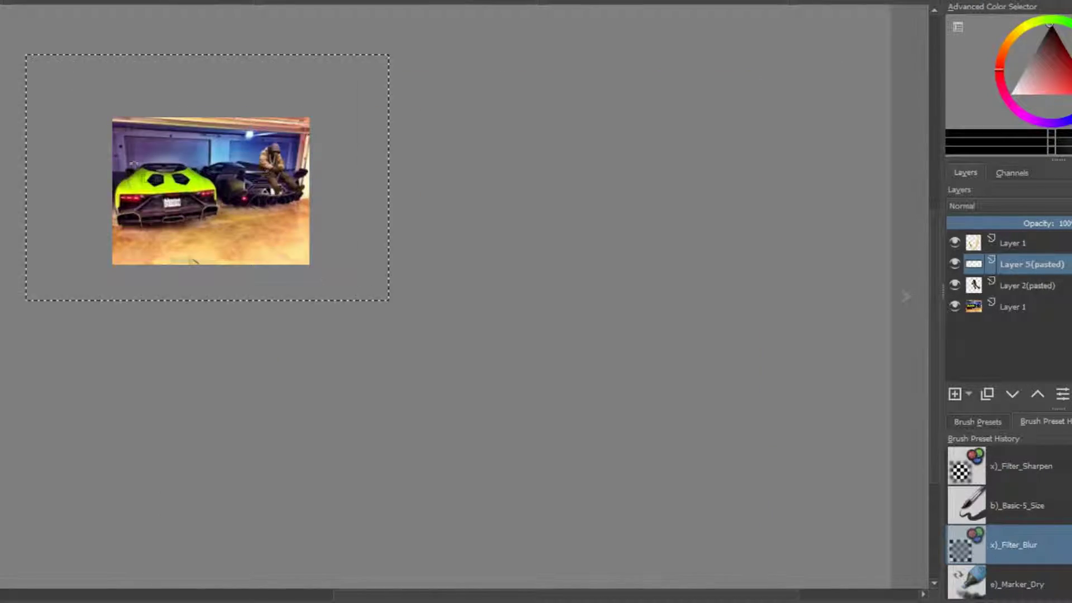
pyautogui.scroll(4, 900, 209)
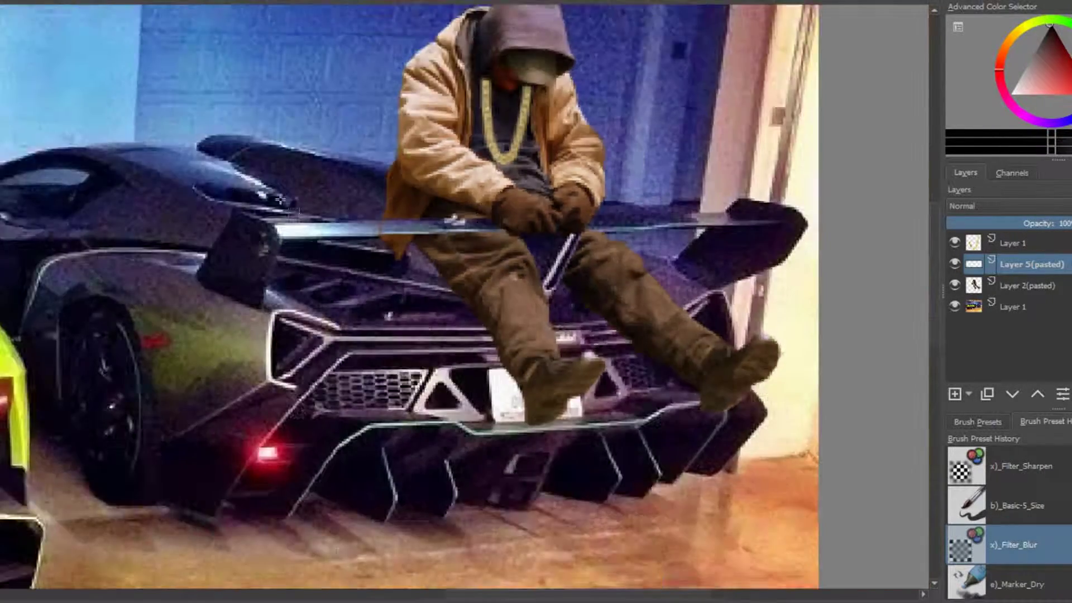
pyautogui.scroll(-3, 900, 209)
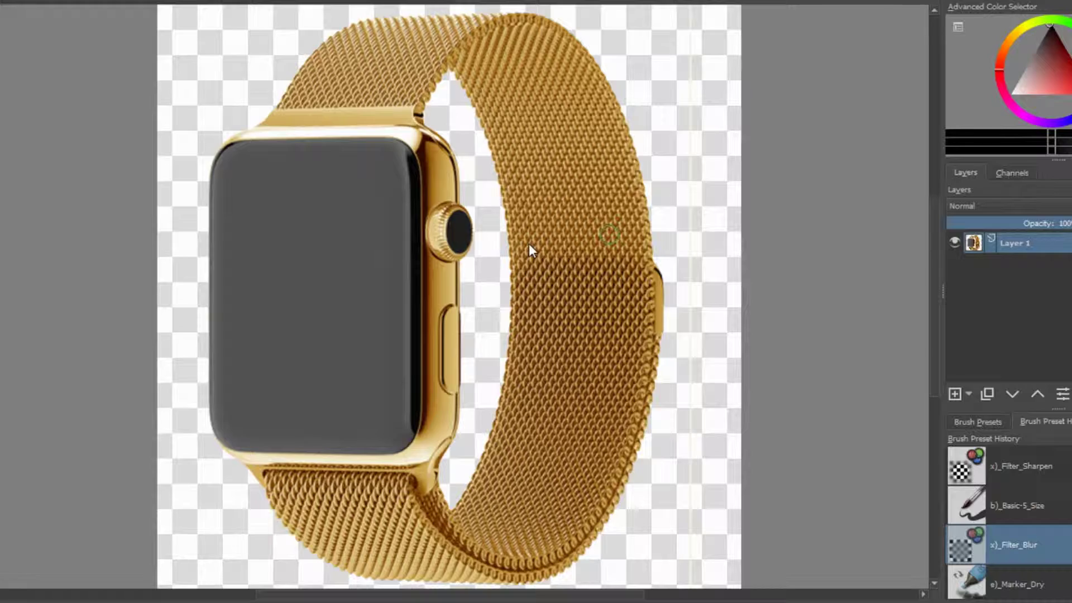
# Add the gold smartwatch as a layer in the garage image, scale it down and rotate it clockwise
pyautogui.moveTo(1015, 243); pyautogui.dragTo(1059, 263)
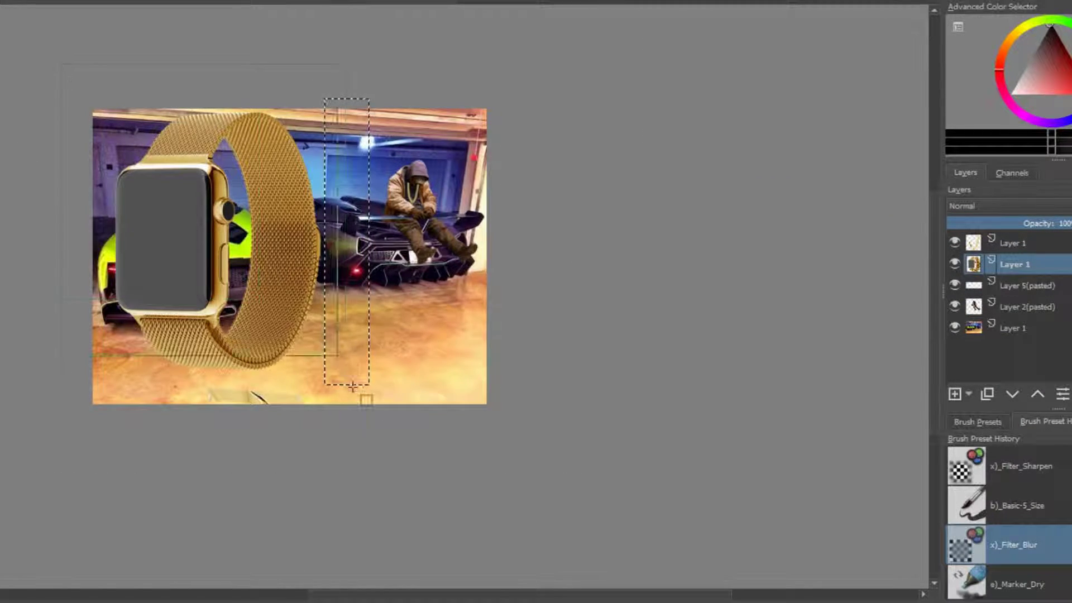
pyautogui.hotkey('ctrl', 't')
pyautogui.moveTo(402, 145); pyautogui.dragTo(331, 251)
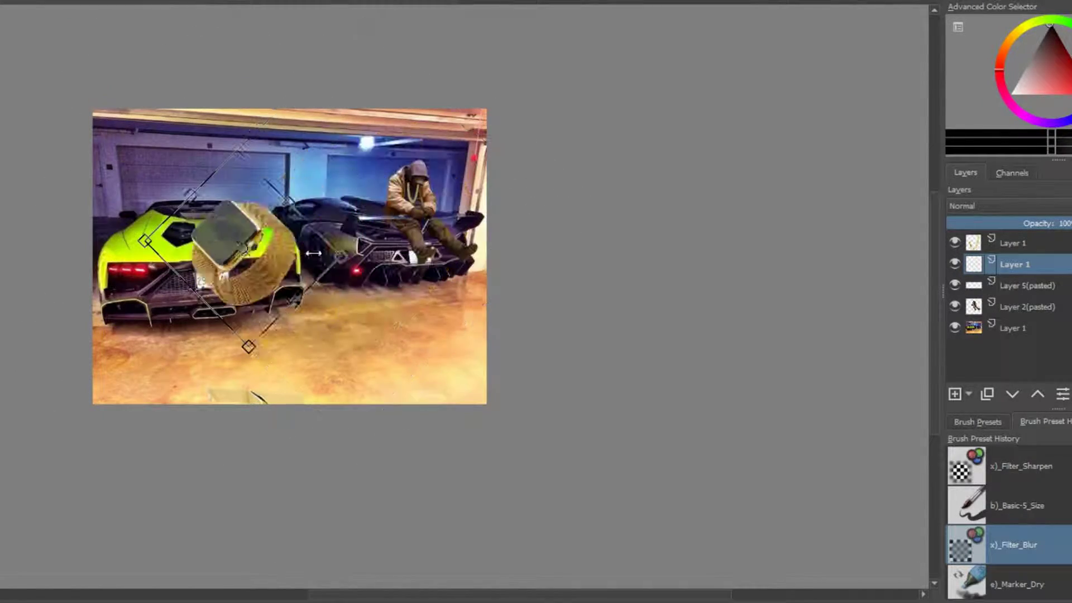
# Shrink the watch further and position it over the seated man's wrist at the end of his jacket sleeve
pyautogui.scroll(8, 435, 214)
pyautogui.moveTo(458, 335); pyautogui.dragTo(340, 153)
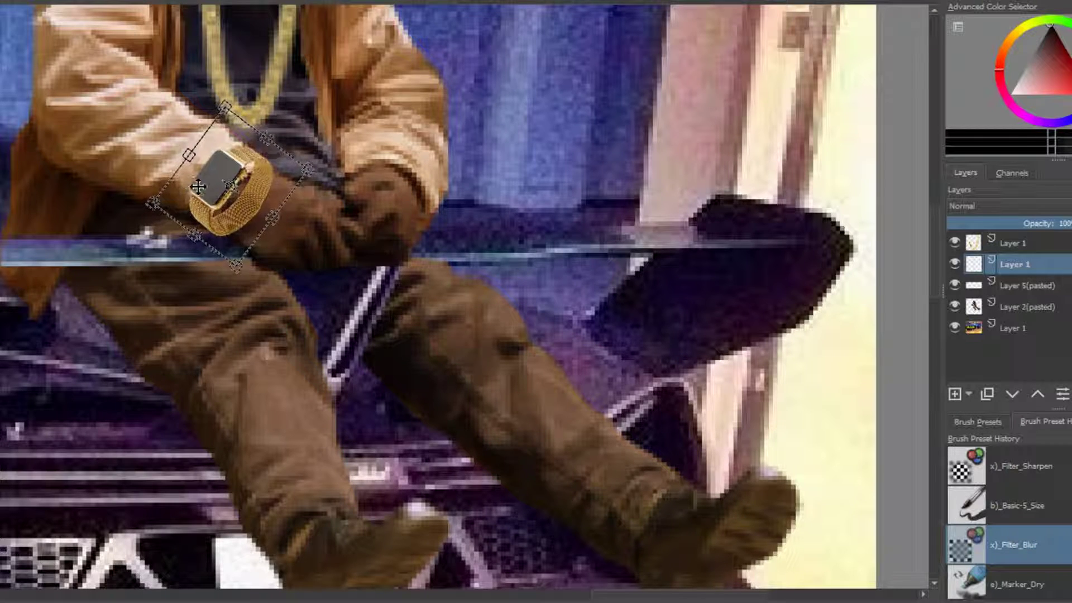
pyautogui.scroll(5, 190, 218)
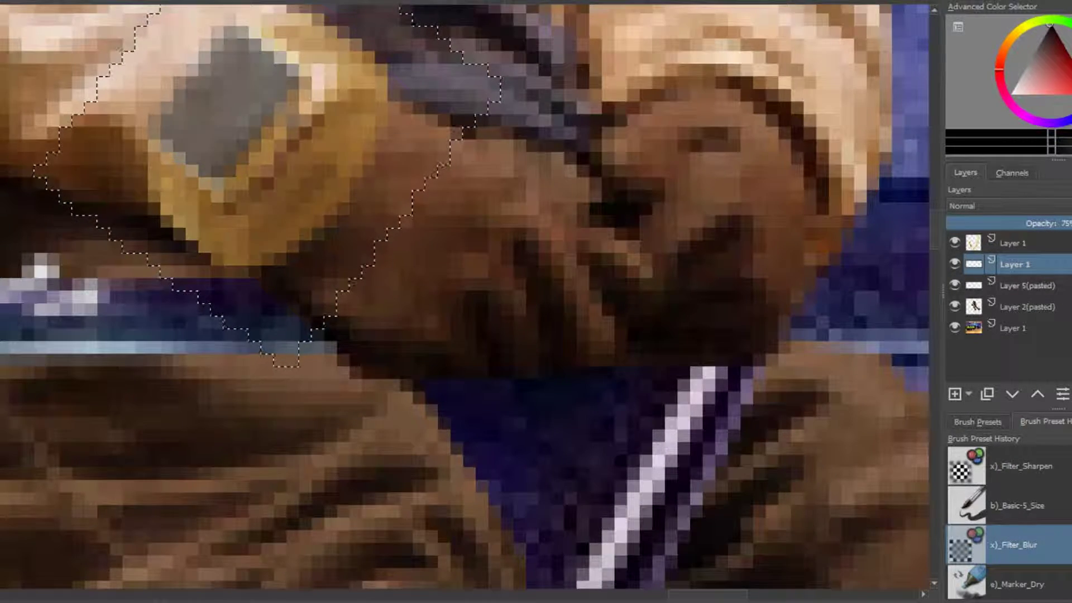
# Restore the watch layer to 100% opacity and outline and cut away the strap part extending past the wrist
pyautogui.click(1060, 222)
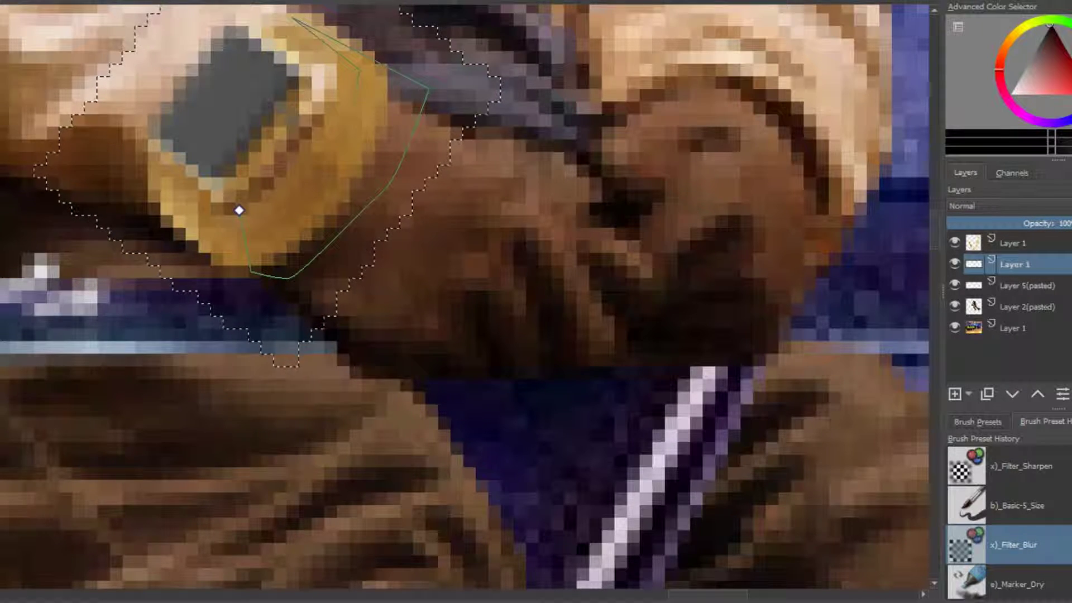
pyautogui.scroll(-5, 229, 201)
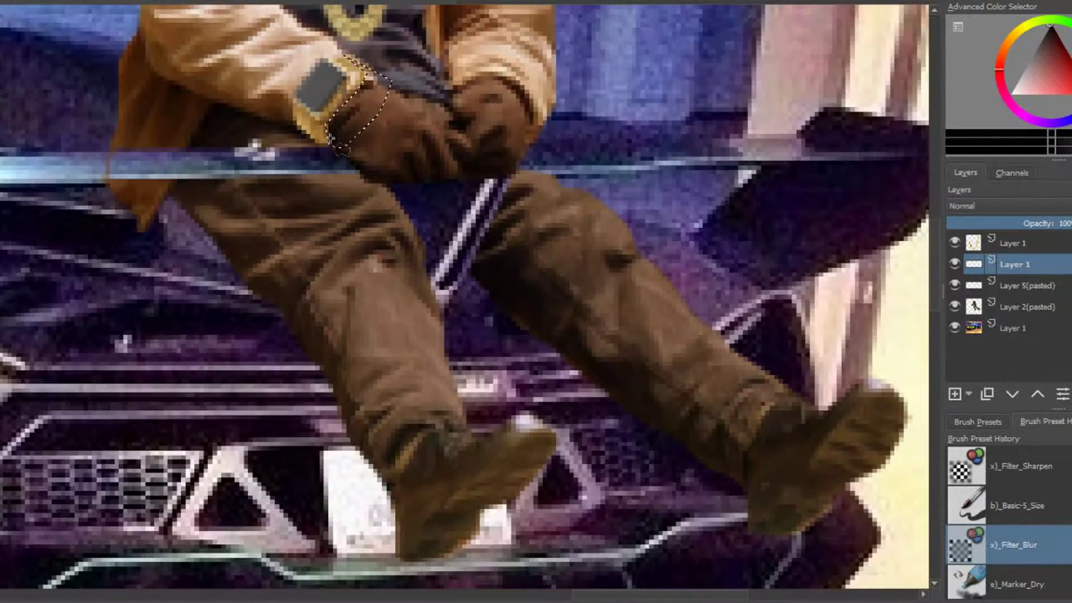
pyautogui.scroll(5, 339, 129)
pyautogui.scroll(-5, 217, 140)
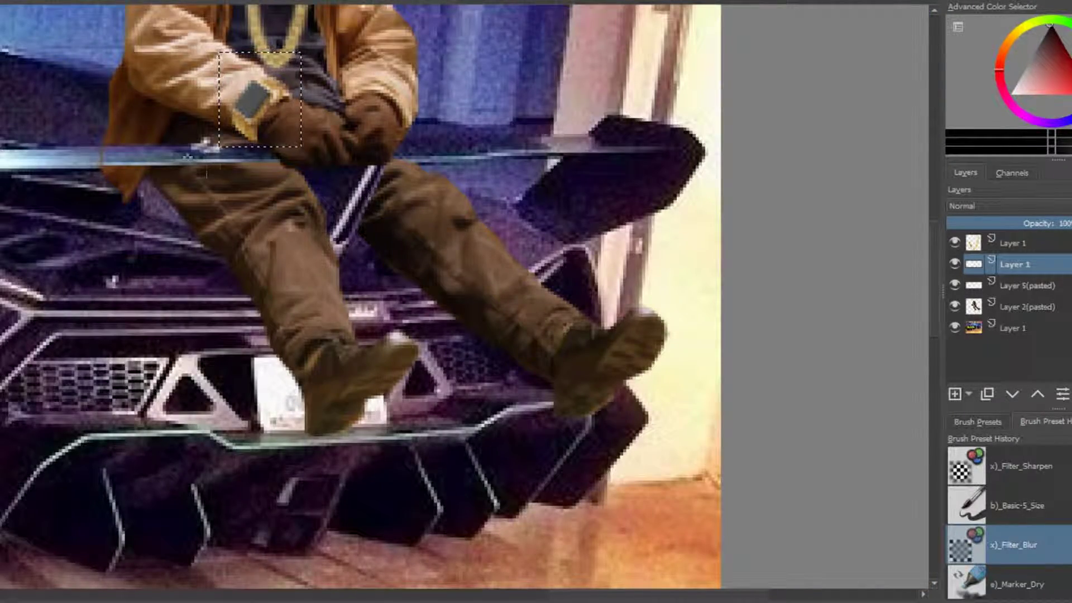
# Select the trimmed watch and transform it slightly so it fits the man's wrist
pyautogui.scroll(3, 260, 98)
pyautogui.scroll(-1, 347, 67)
pyautogui.moveTo(357, 22); pyautogui.dragTo(399, 25)
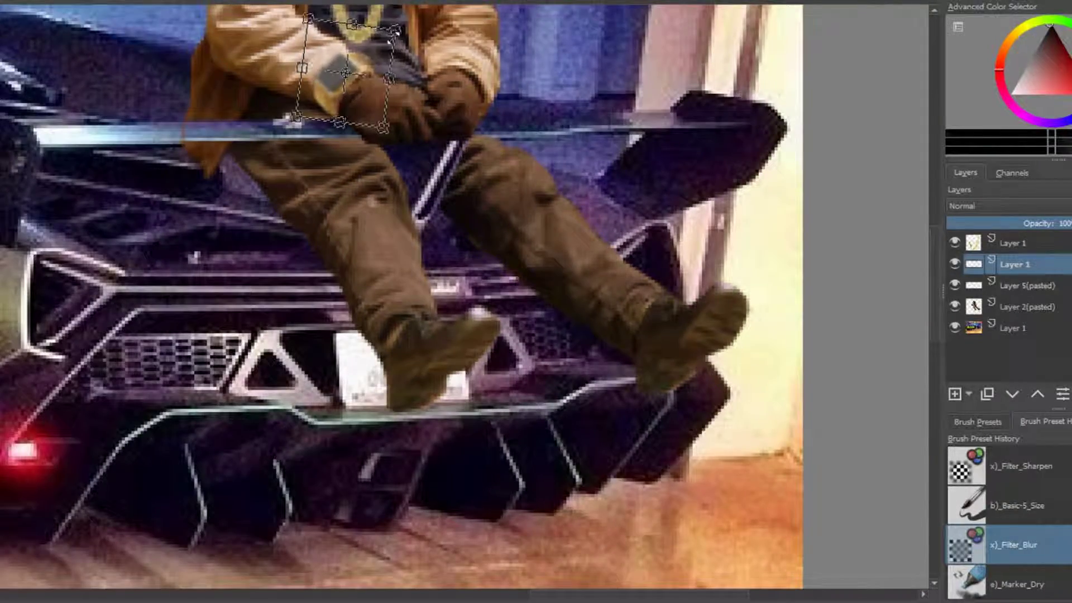
pyautogui.scroll(-8, 391, 36)
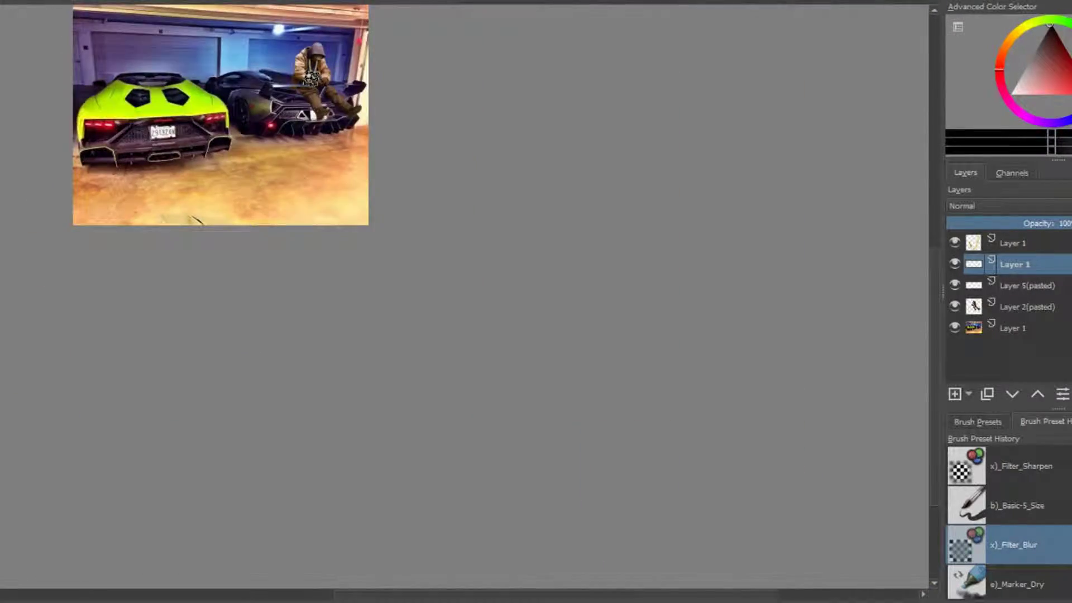
pyautogui.scroll(-1, 201, 113)
pyautogui.scroll(6, 201, 114)
pyautogui.scroll(-5, 201, 114)
pyautogui.scroll(-2, 201, 114)
# Add the smartphone picture to the garage image as a layer directly above the hooded man's layer and select it
pyautogui.moveTo(447, 595); pyautogui.dragTo(612, 366)
pyautogui.scroll(2, 320, 595)
pyautogui.click(611, 359)
pyautogui.moveTo(1005, 241); pyautogui.dragTo(1034, 328)
pyautogui.moveTo(102, 13); pyautogui.dragTo(359, 431)
# Scale the smartphone down, tilt it slightly counterclockwise and move it near the seated man
pyautogui.hotkey('ctrl', 't')
pyautogui.moveTo(503, 83)
pyautogui.mouseDown()
pyautogui.moveTo(476, 447)
pyautogui.moveTo(269, 347)
pyautogui.moveTo(235, 402)
pyautogui.mouseUp()
pyautogui.moveTo(232, 224); pyautogui.dragTo(646, 257)
pyautogui.moveTo(808, 442); pyautogui.dragTo(694, 358)
pyautogui.moveTo(605, 196); pyautogui.dragTo(539, 89)
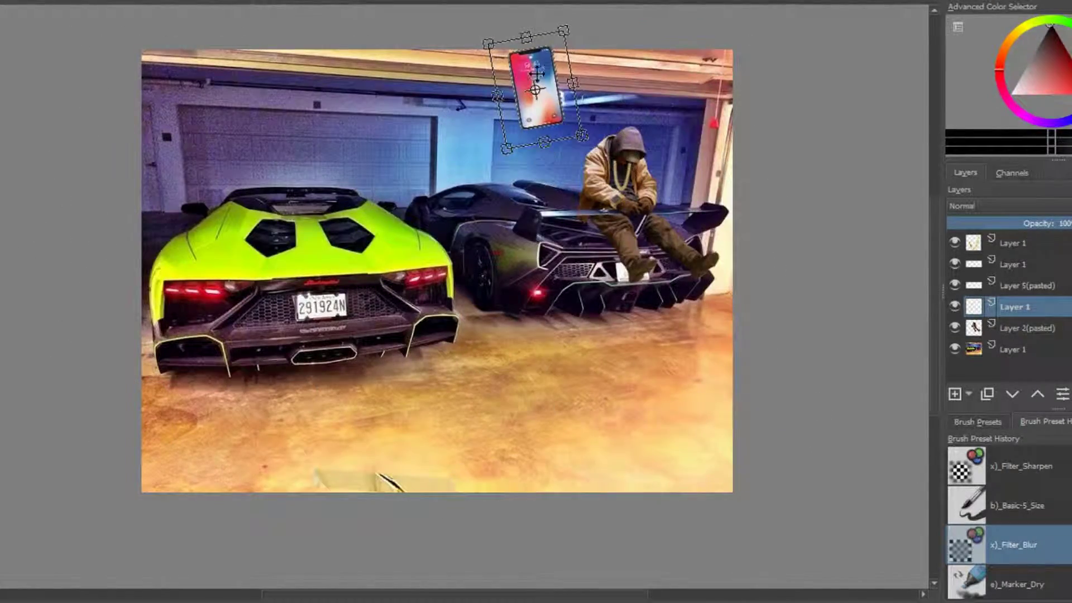
# Shrink the phone further, place it over the man's hands in front of his chest and apply the transform
pyautogui.scroll(5, 539, 88)
pyautogui.moveTo(713, 335); pyautogui.dragTo(530, 131)
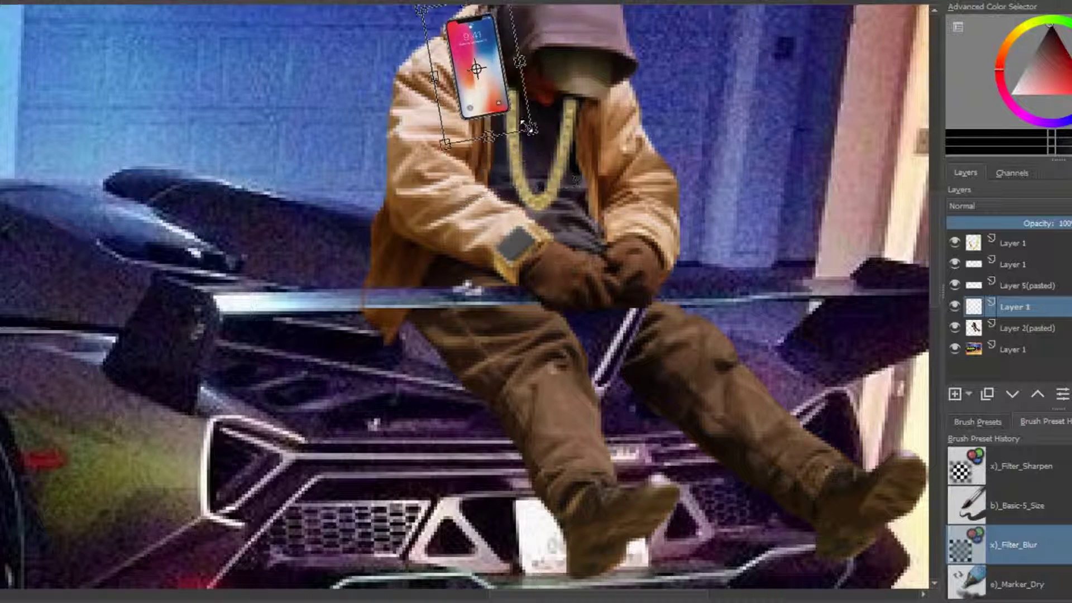
pyautogui.moveTo(503, 67); pyautogui.dragTo(603, 235)
pyautogui.press('Return')
# Trim away the part of the phone covering the man's hands with its layer at 57% opacity, and restore the layer to 100%
pyautogui.moveTo(1063, 223); pyautogui.dragTo(1042, 223)
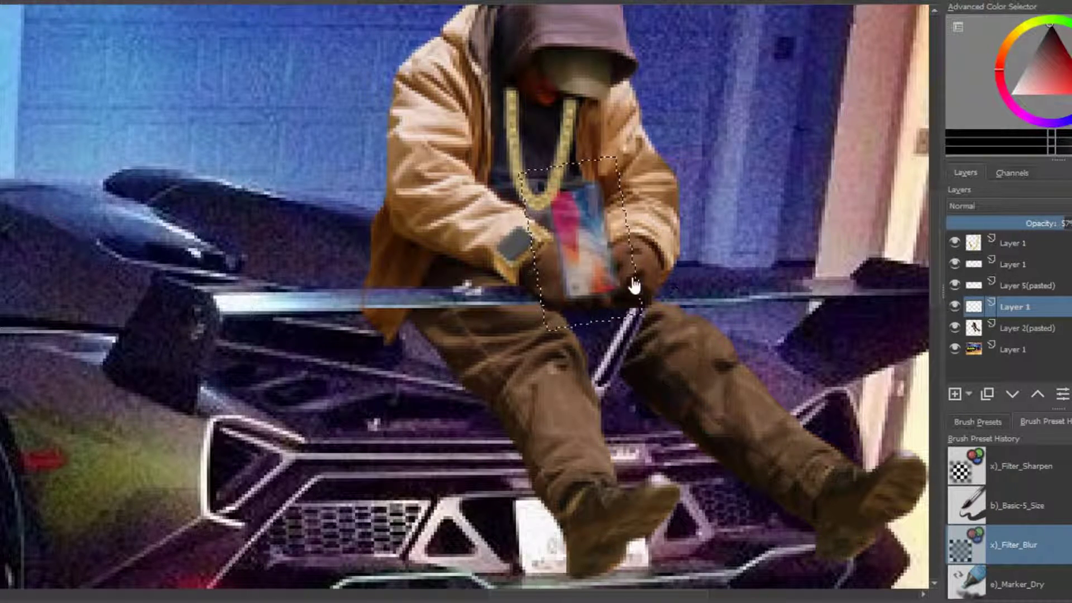
pyautogui.scroll(3, 628, 279)
pyautogui.moveTo(504, 204)
pyautogui.mouseDown()
pyautogui.moveTo(557, 91)
pyautogui.moveTo(712, 91)
pyautogui.moveTo(690, 389)
pyautogui.moveTo(471, 390)
pyautogui.moveTo(349, 298)
pyautogui.moveTo(434, 168)
pyautogui.mouseUp()
pyautogui.scroll(-8, 555, 247)
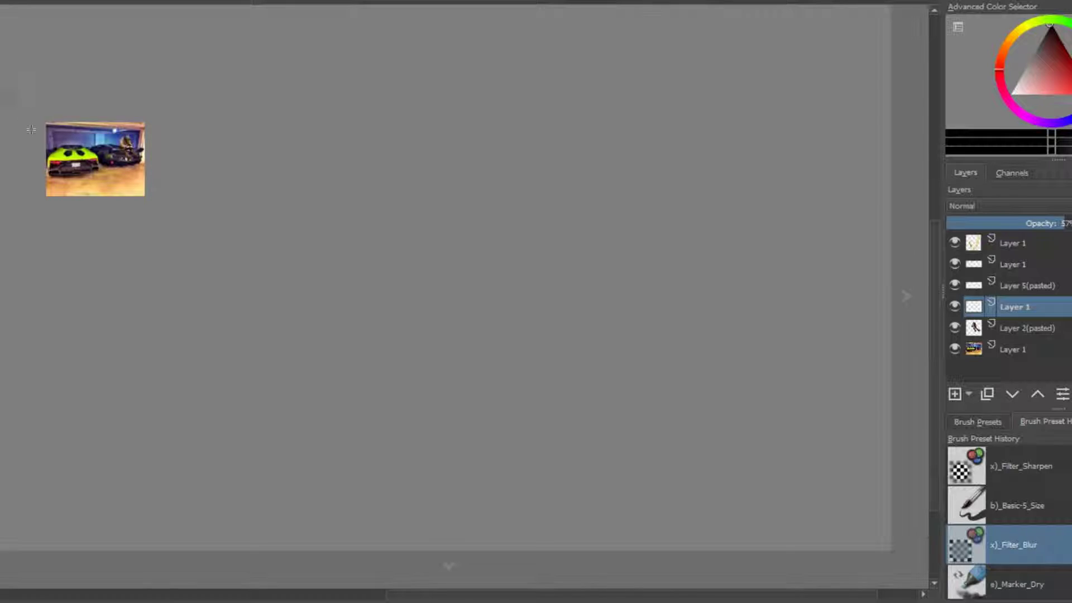
pyautogui.scroll(6, 7, 147)
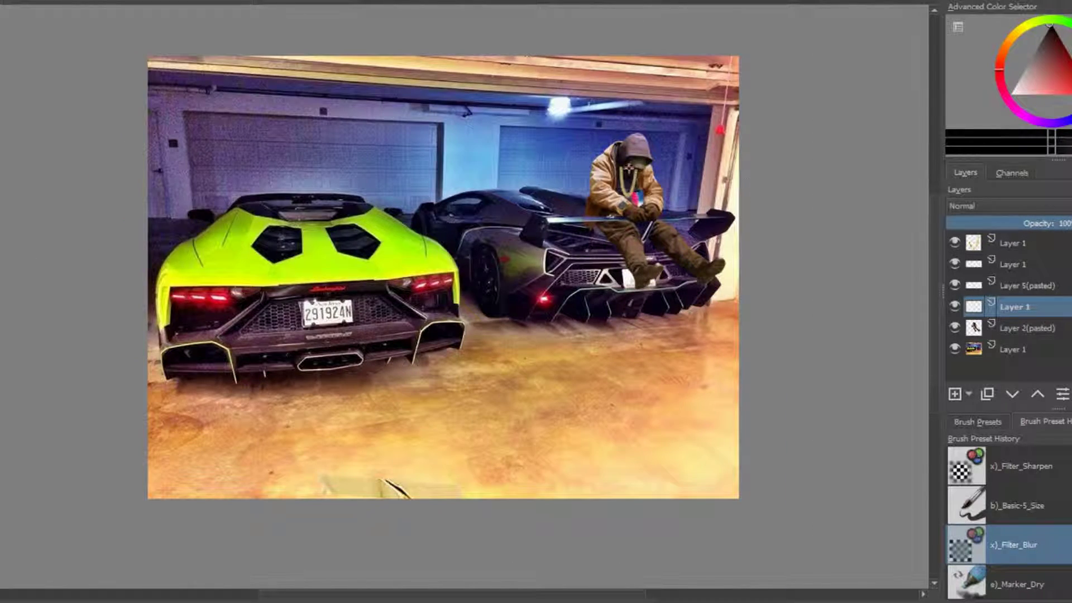
pyautogui.scroll(2, 635, 167)
pyautogui.scroll(-2, 635, 166)
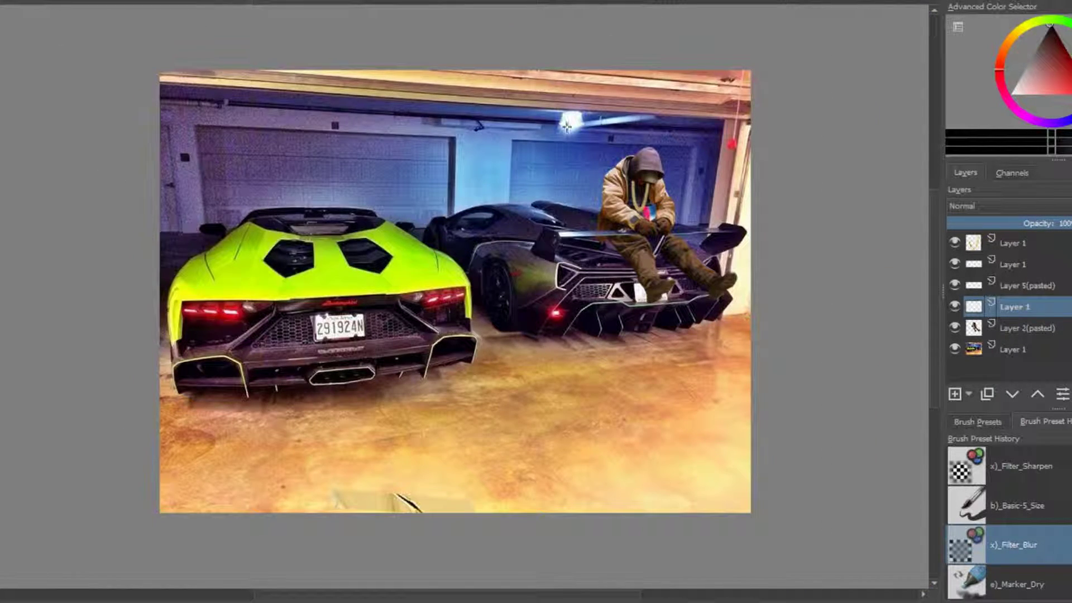